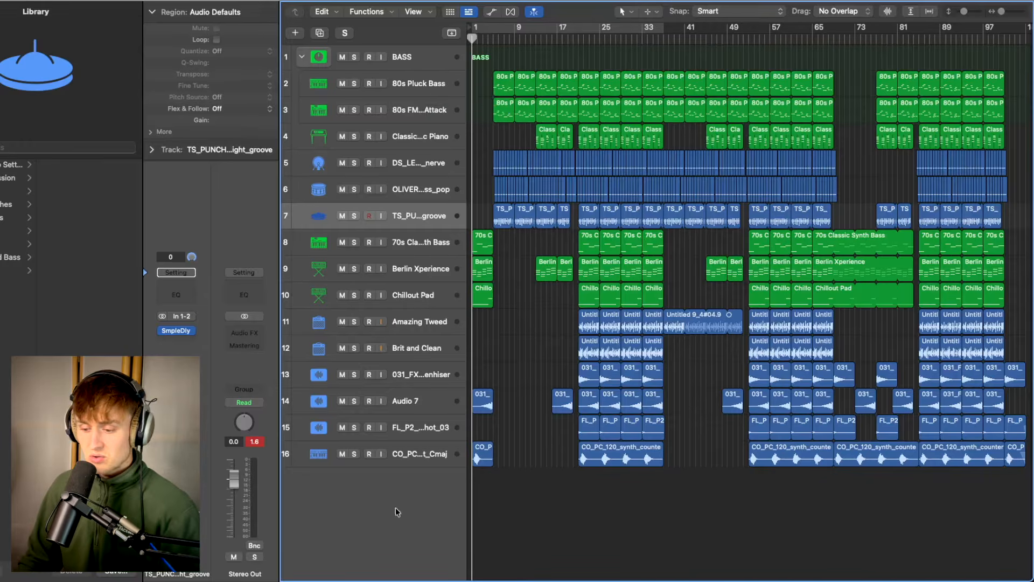
Step: Solo the BASS track stack and select the 80s Pluck Bass track inside it
left_click(428, 56)
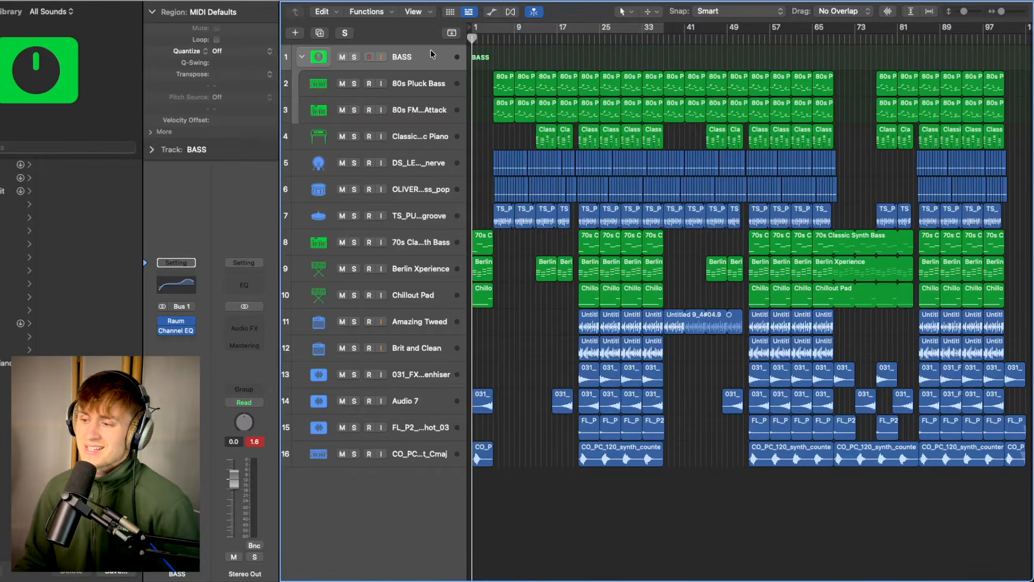
left_click(426, 88)
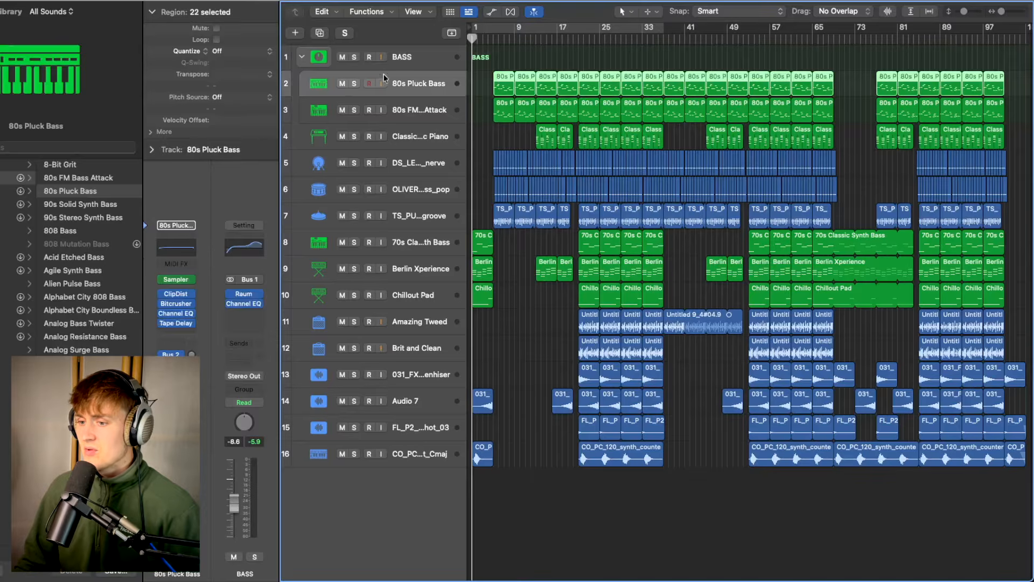
left_click(354, 59)
scroll(537, 42, "up", 5)
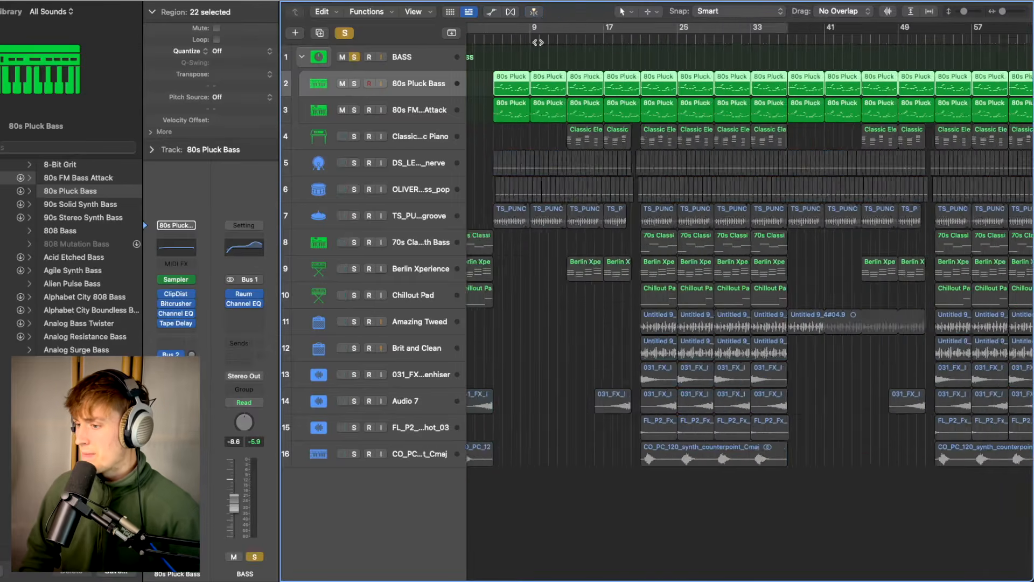
scroll(538, 42, "up", 6)
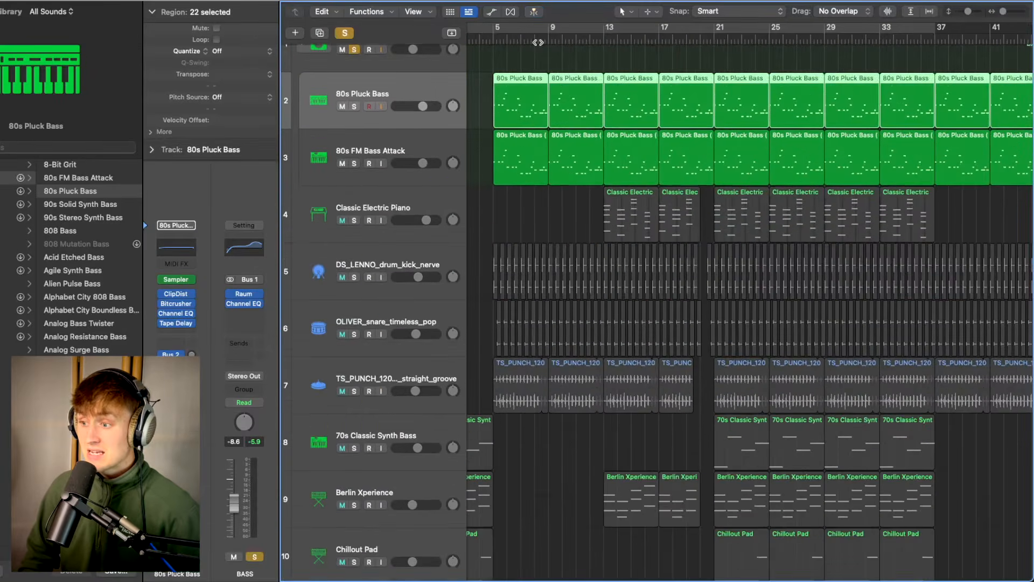
scroll(538, 42, "up", 5)
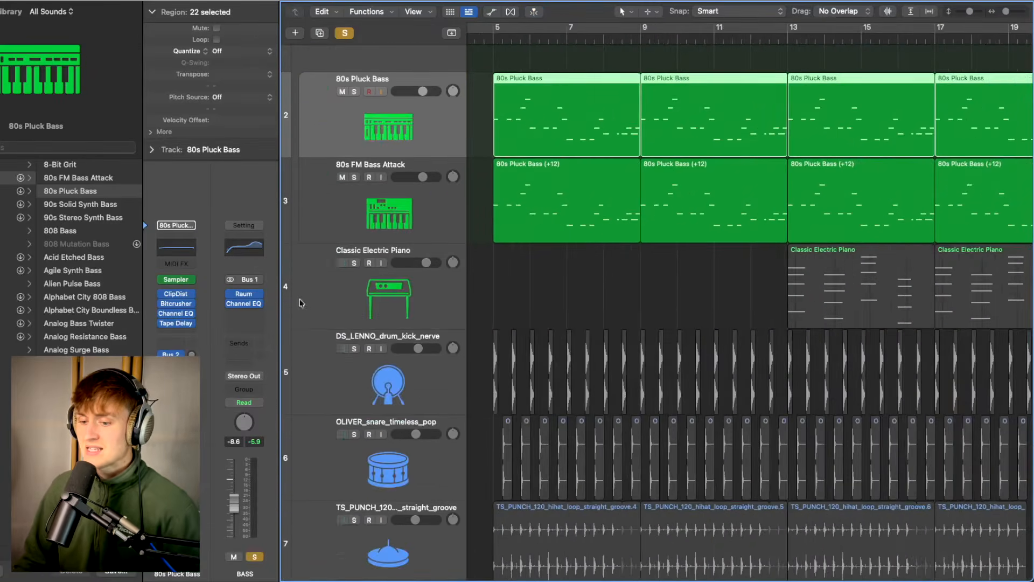
Step: Compare the two bass tracks' patches, then solo 80s Pluck Bass and play it from bar 5
left_click(315, 201)
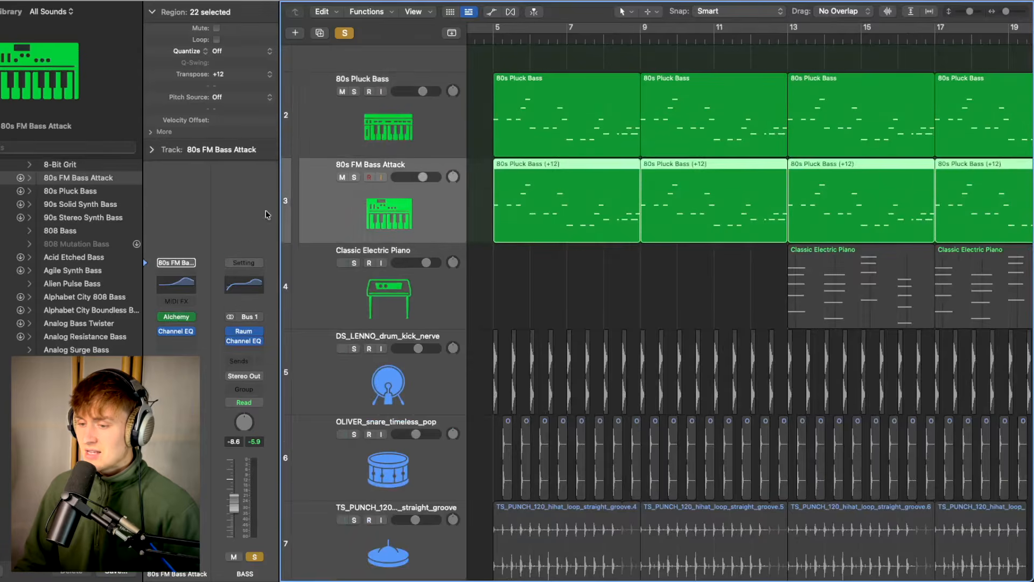
left_click(305, 122)
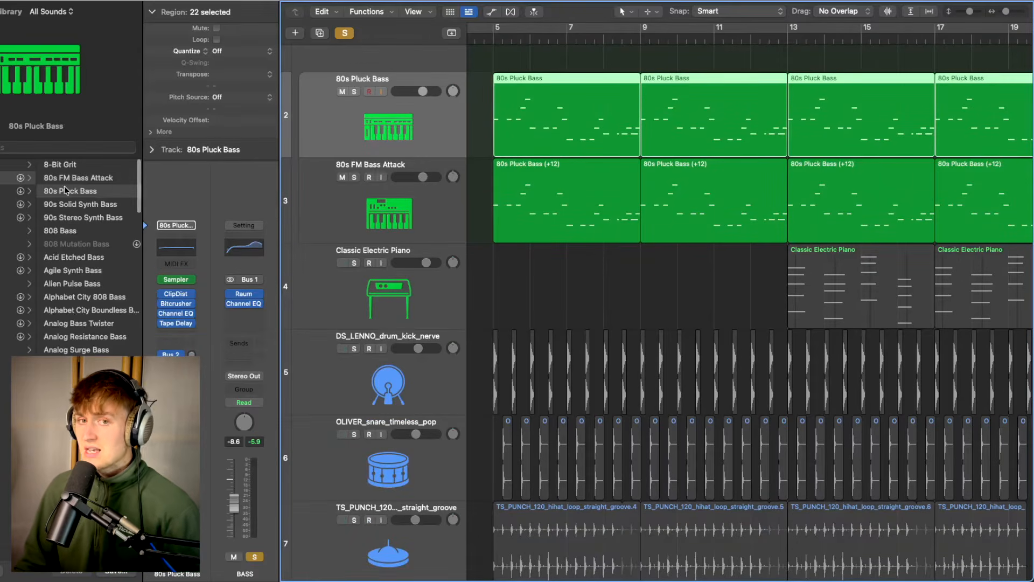
left_click(354, 92)
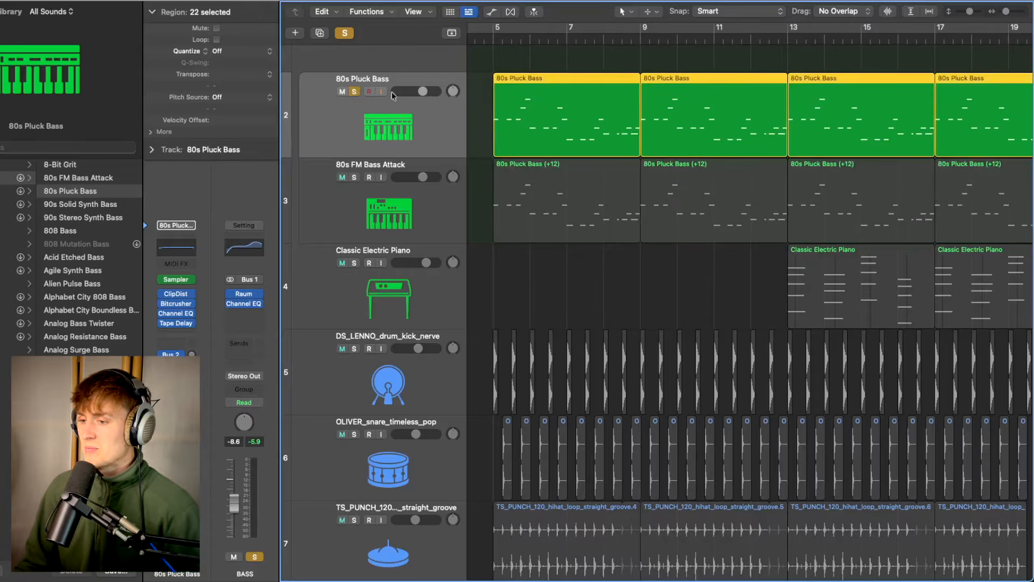
key("space")
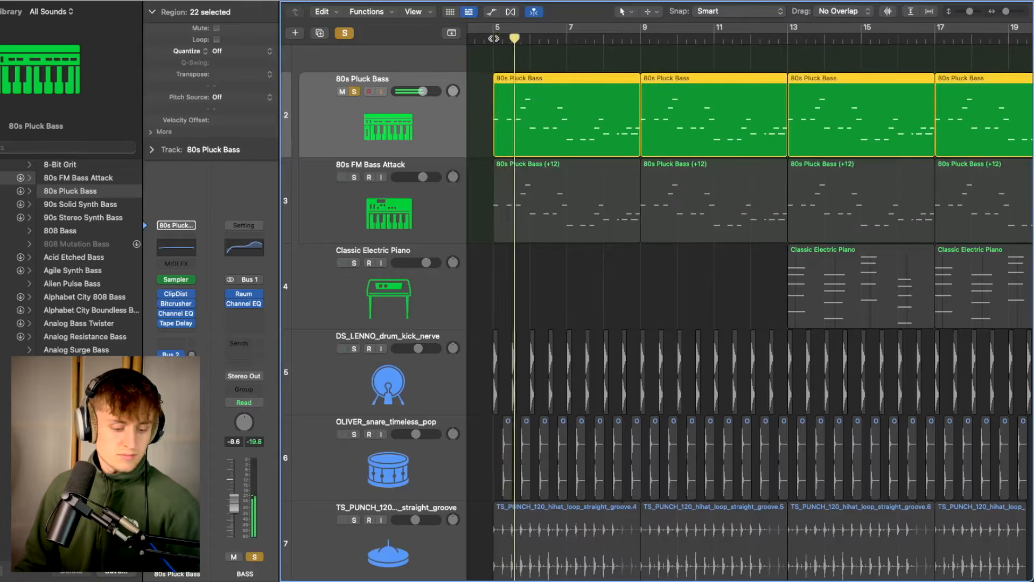
scroll(564, 111, "right", 2)
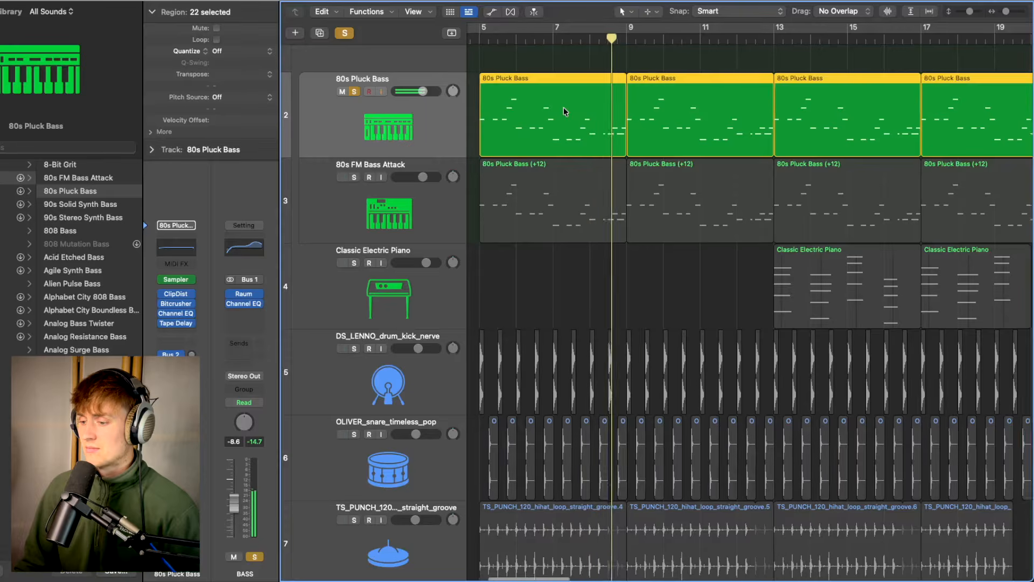
scroll(565, 111, "left", 3)
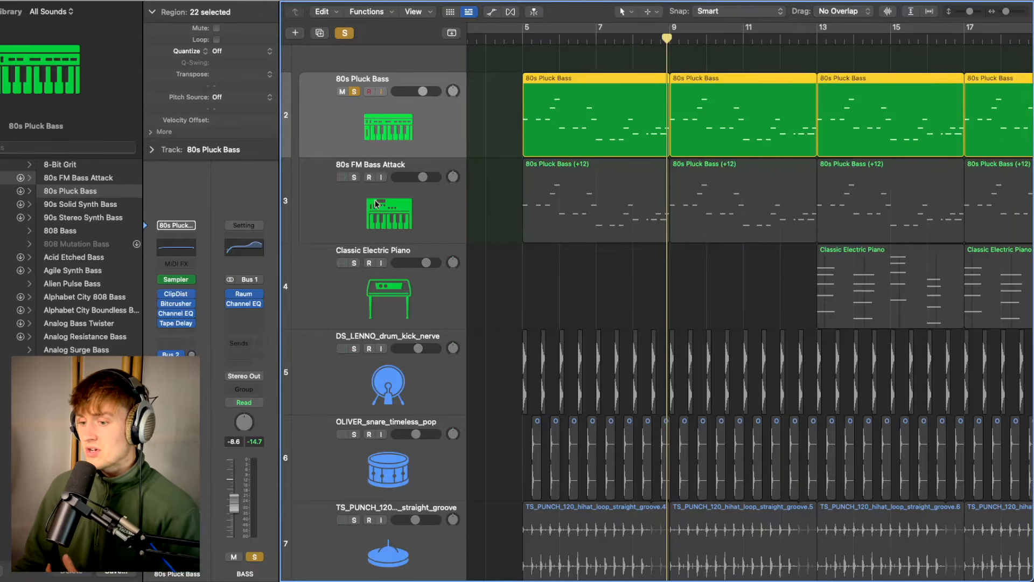
Step: Solo the 80s FM Bass Attack track without the pluck bass and play it from bar 5
left_click(343, 199)
left_click(355, 178)
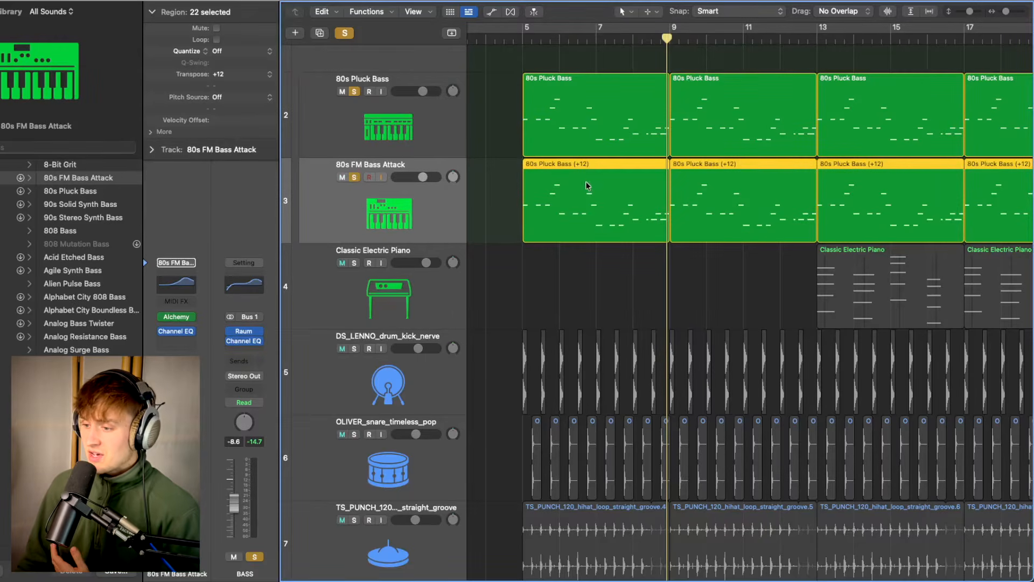
left_click(518, 37)
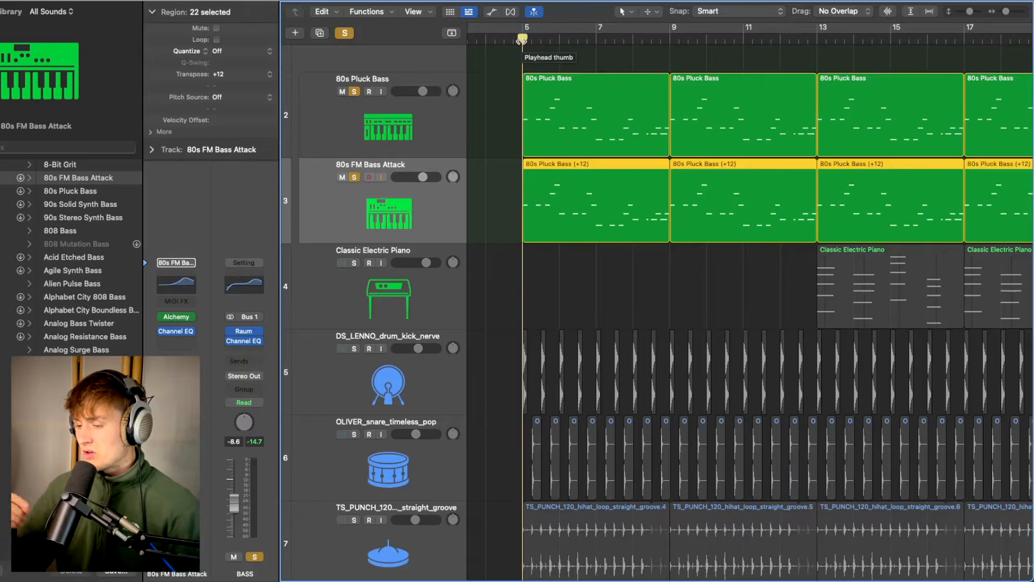
left_click(353, 92)
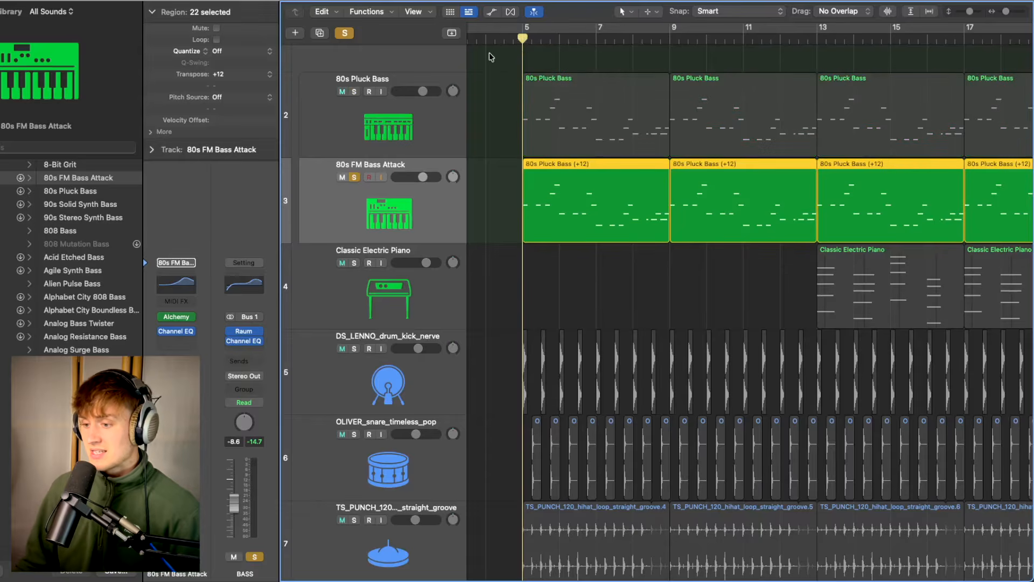
key("space")
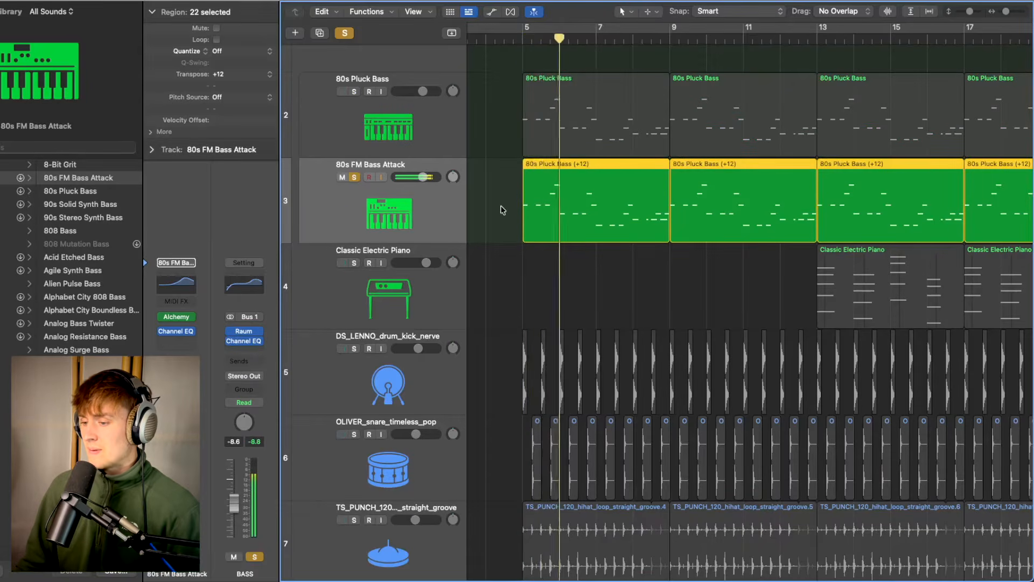
Step: Solo 80s Pluck Bass alongside 80s FM Bass Attack and play both layers of the BASS stack from bar 5
scroll(502, 210, "up", 3)
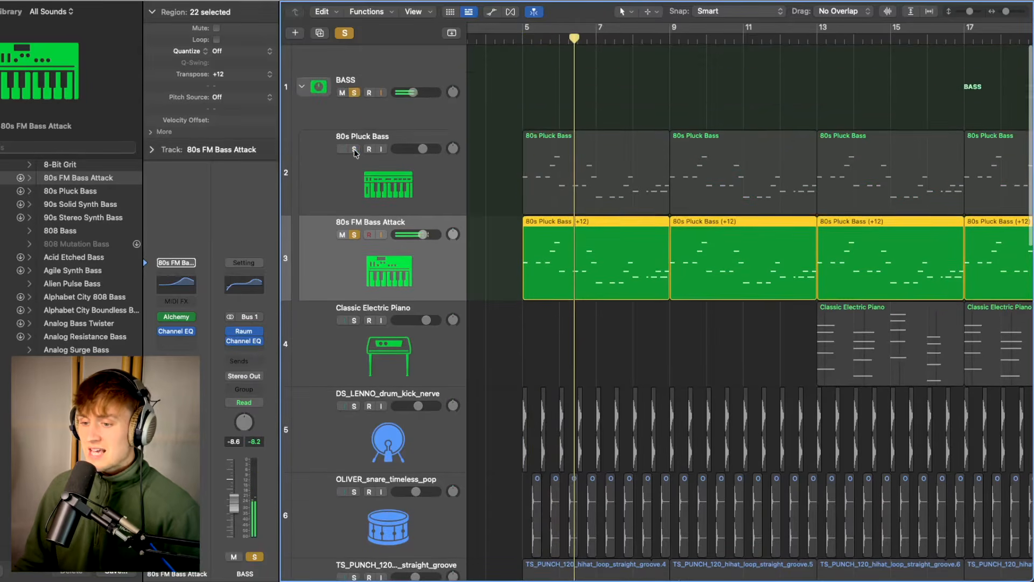
key("space")
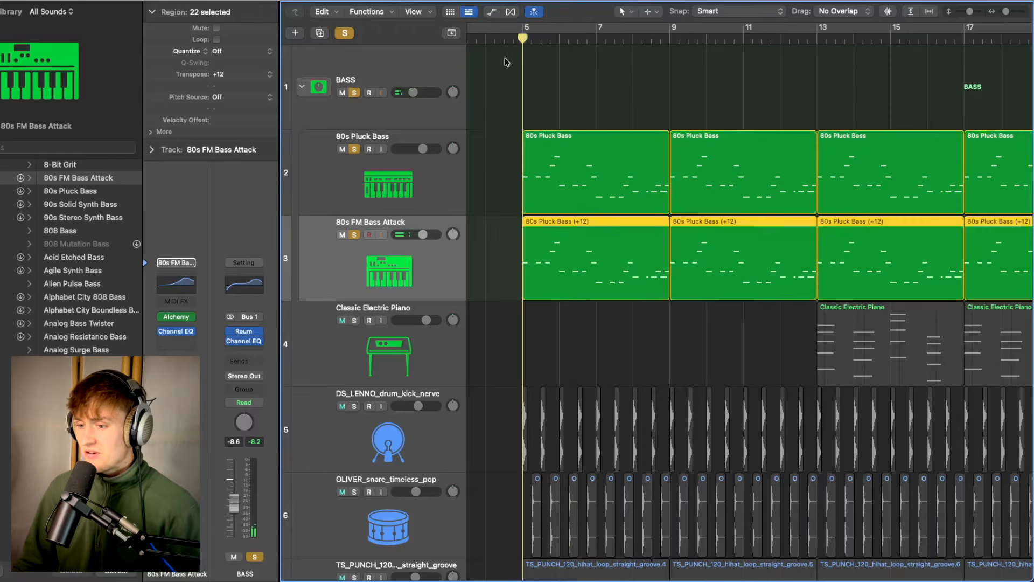
left_click(390, 72)
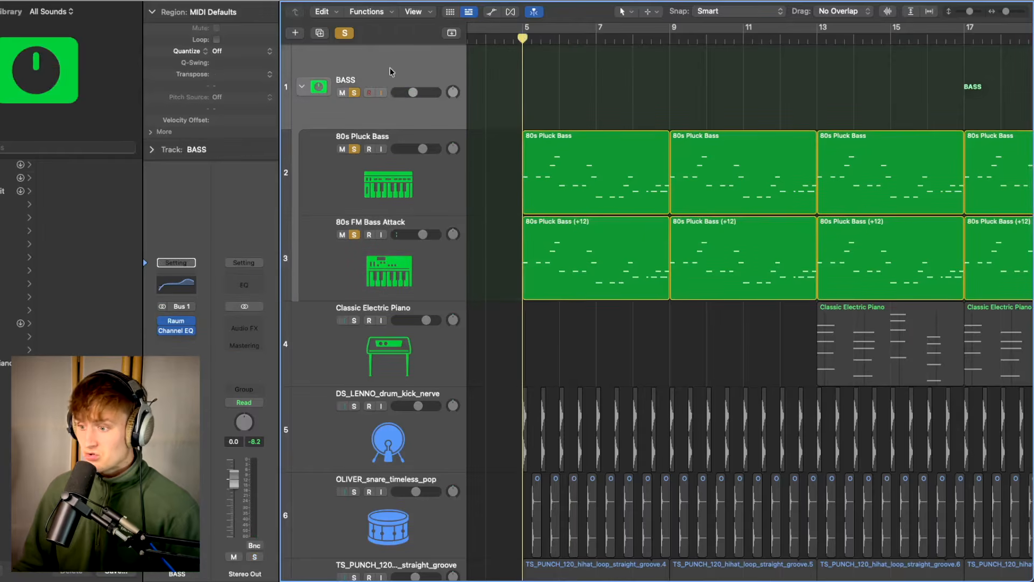
key("space")
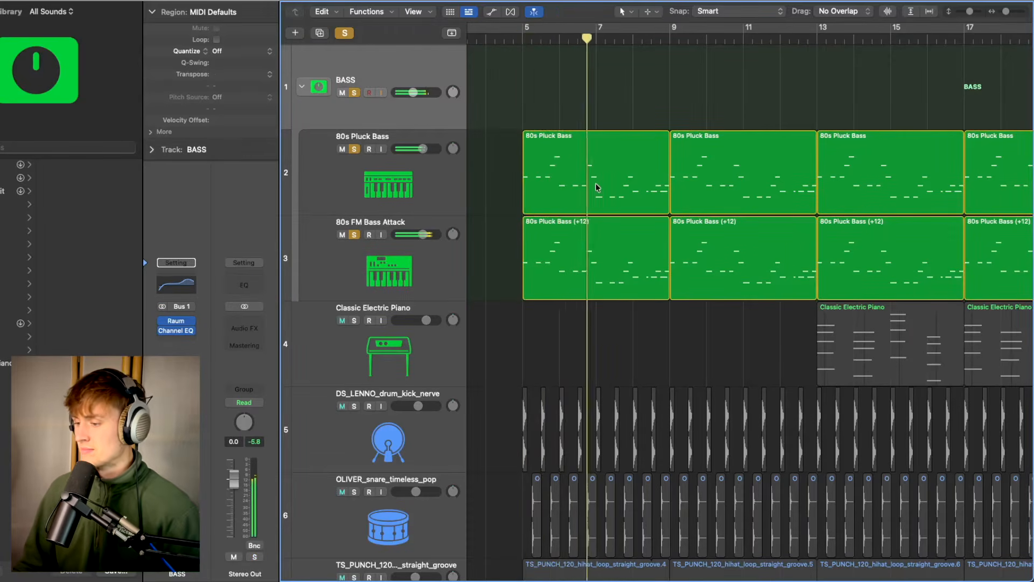
scroll(595, 186, "right", 5)
scroll(596, 185, "right", 2)
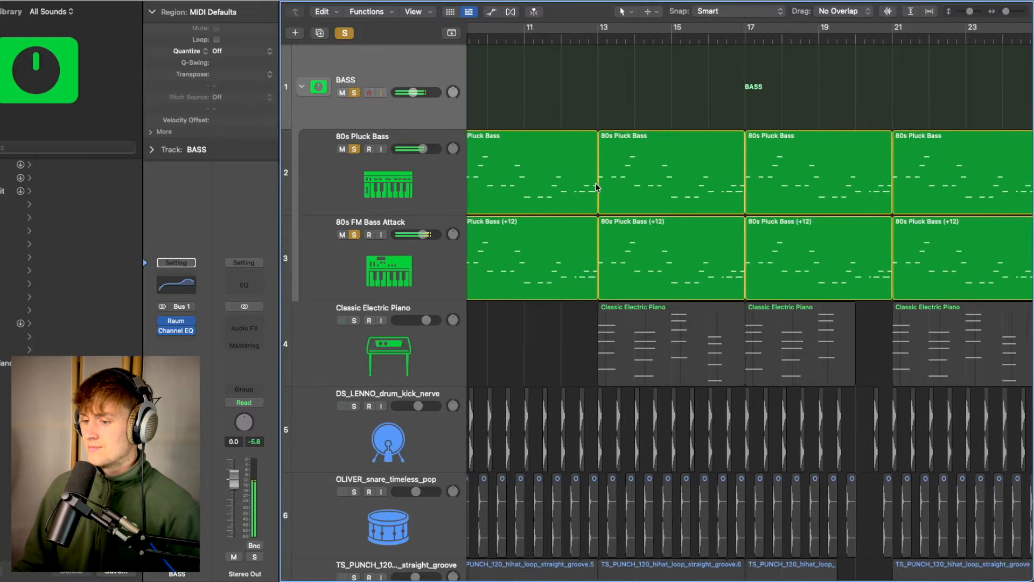
scroll(595, 185, "left", 6)
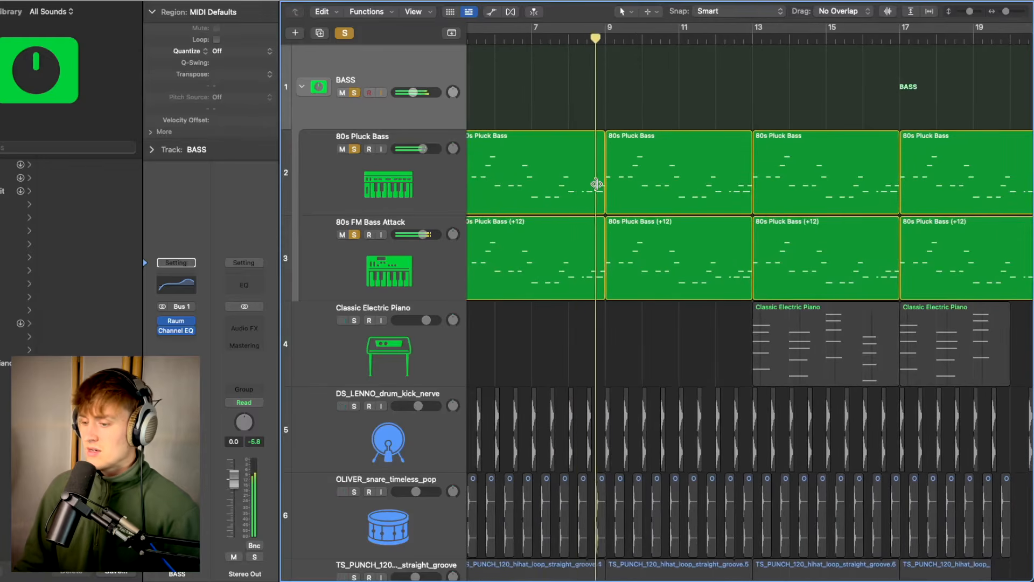
Step: Examine the BASS stack's Channel EQ curve and its Raum reverb settings
left_click(175, 285)
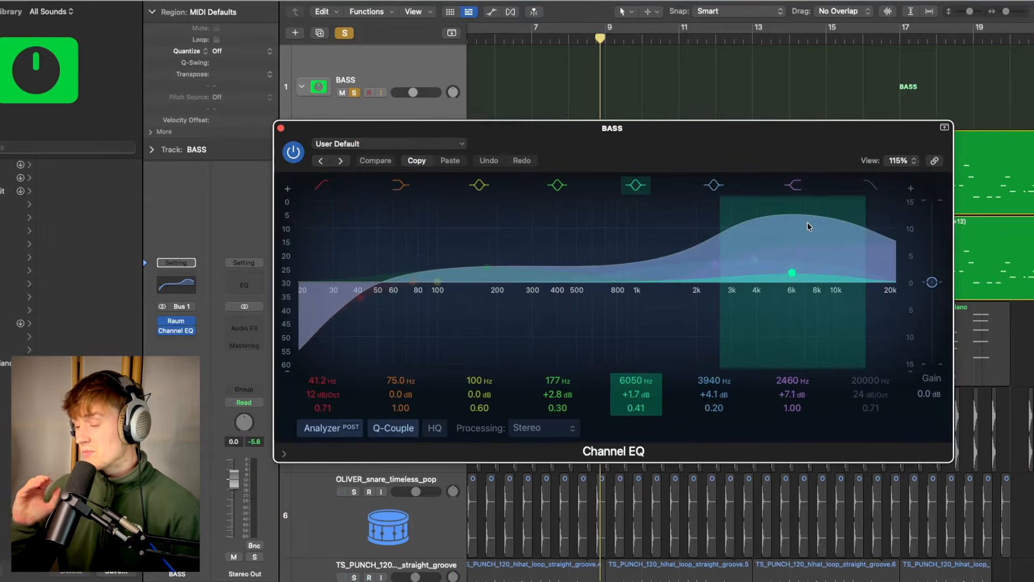
left_click(179, 290)
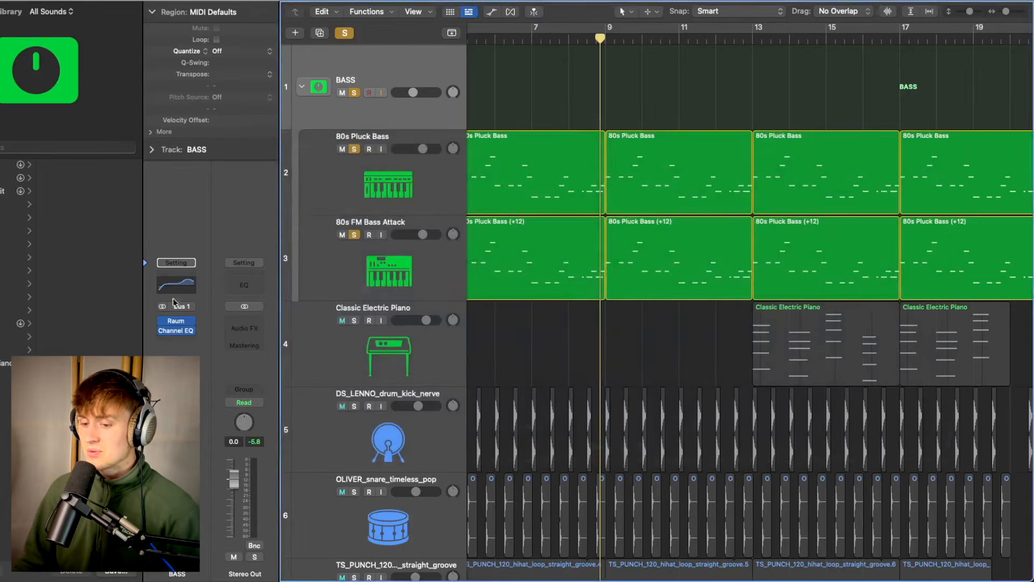
left_click(178, 324)
mouse_move(448, 295)
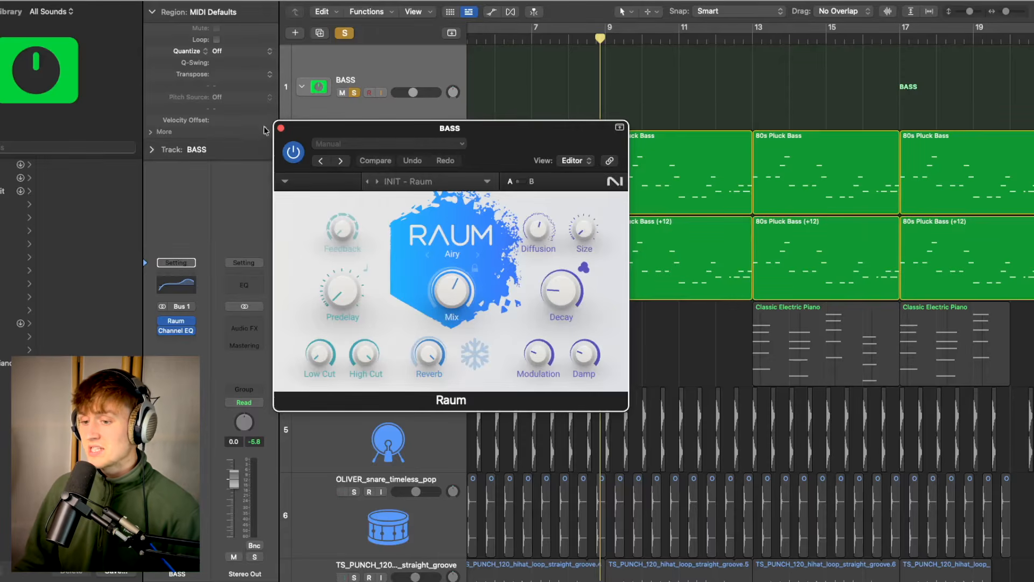
left_click(280, 129)
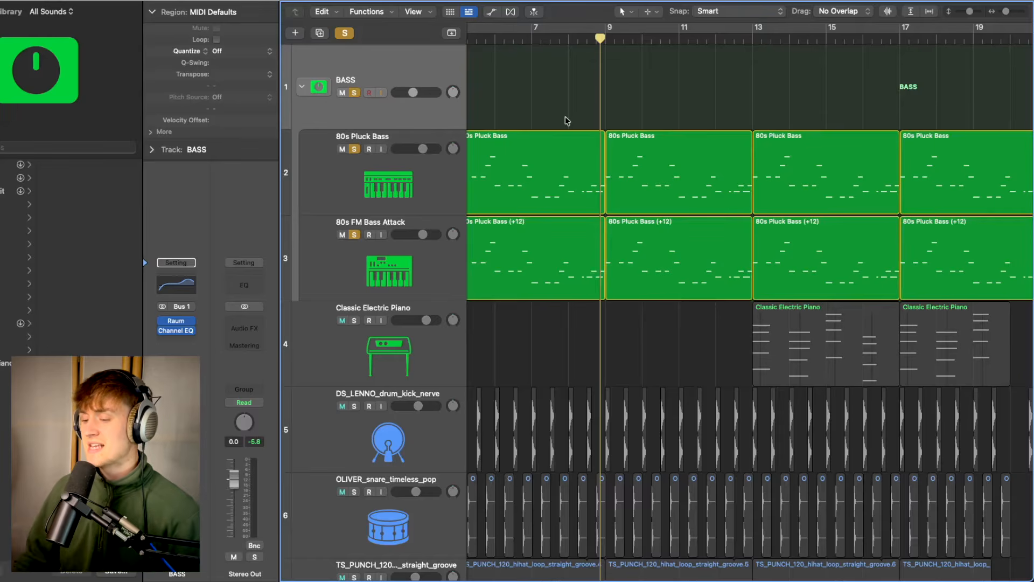
Step: Solo the Classic Electric Piano track together with the basses and play the section from bar 13
scroll(574, 121, "right", 5)
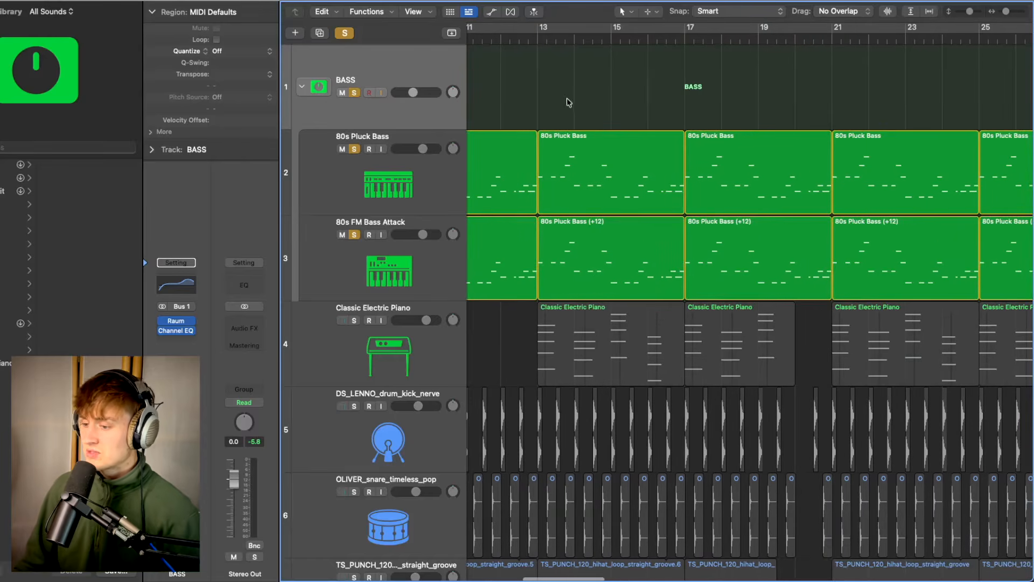
scroll(480, 209, "left", 1)
left_click(330, 330)
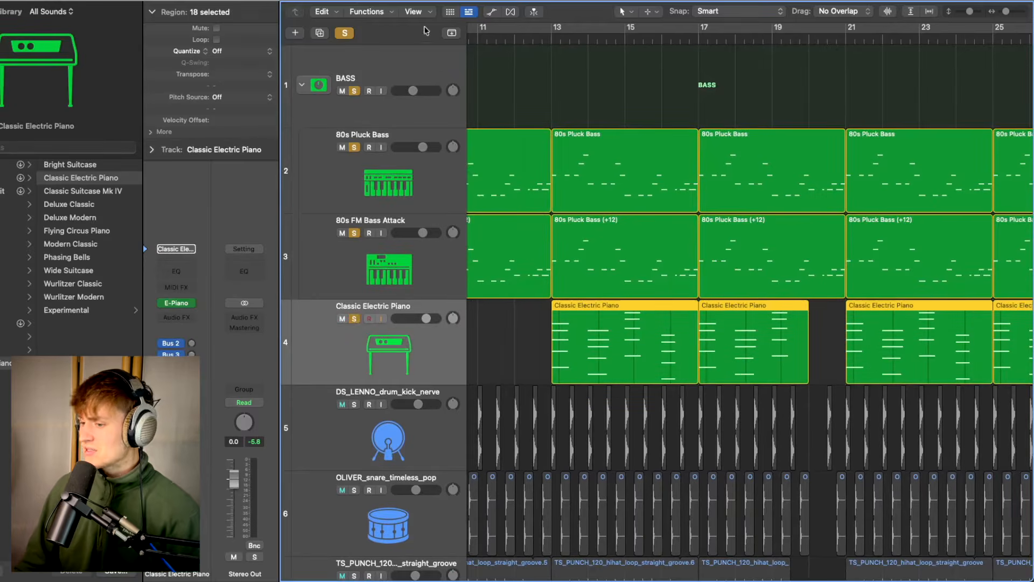
left_click(550, 41)
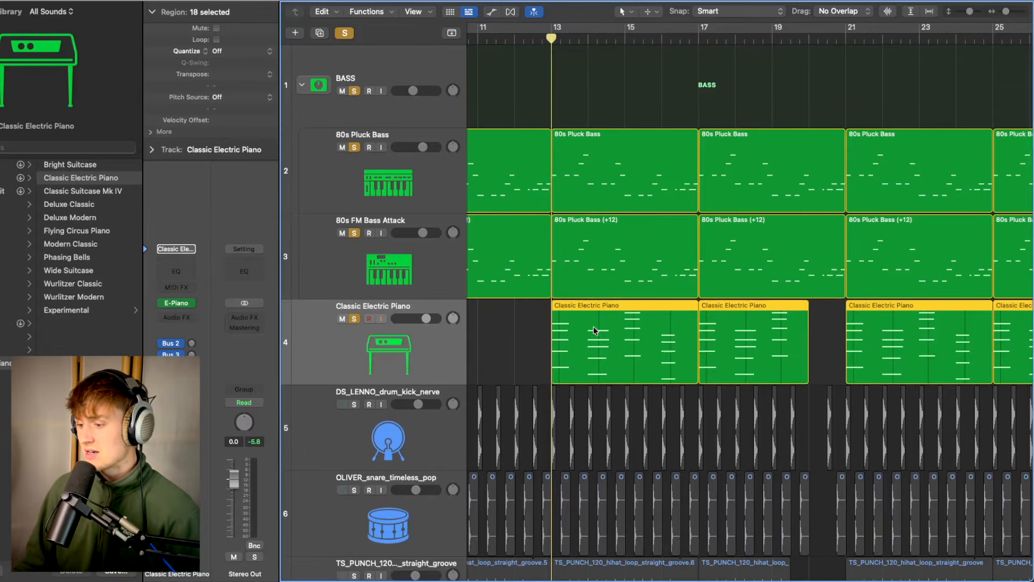
key("space")
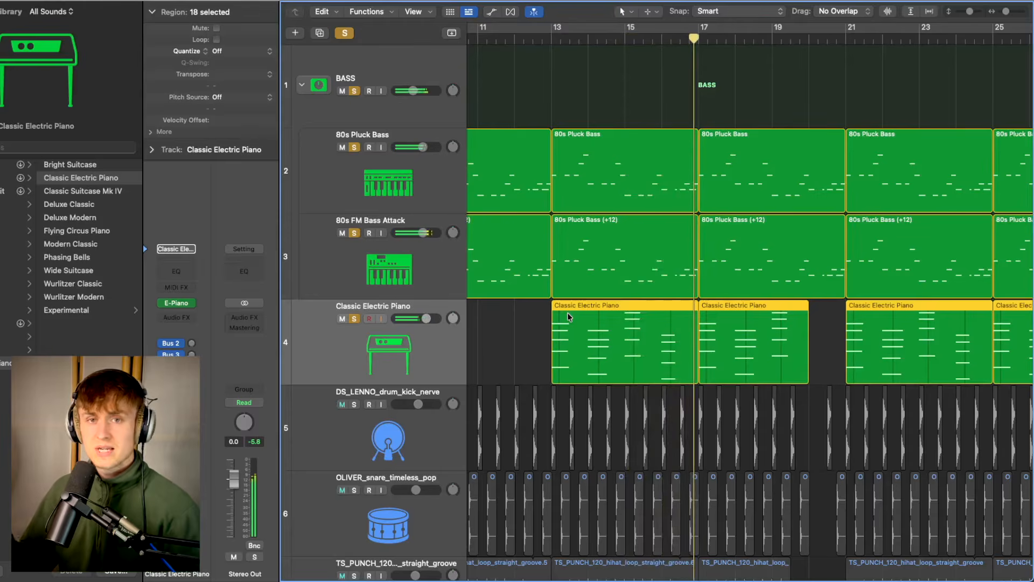
key("space")
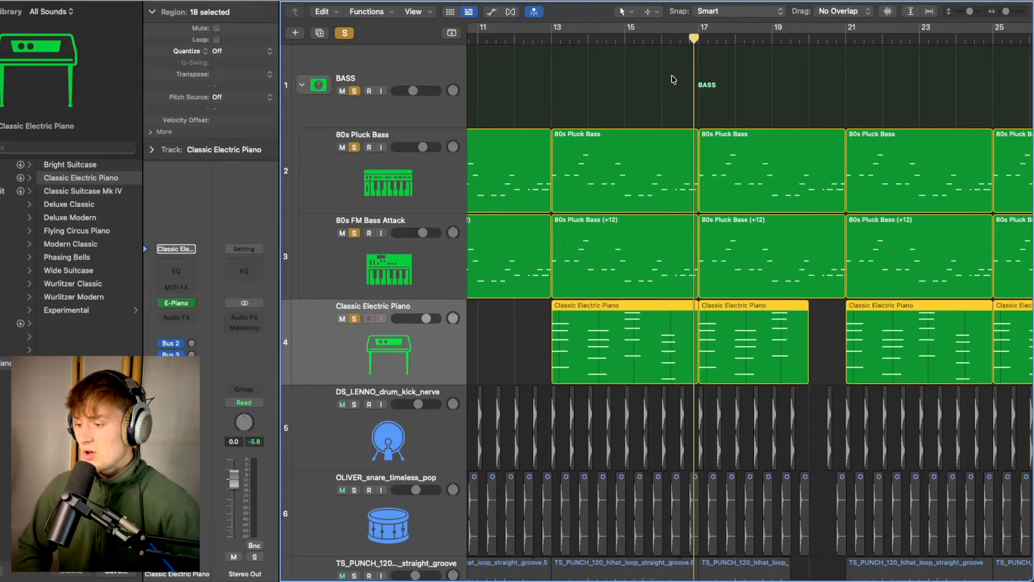
Step: Solo the kick, snare and hi-hat loop tracks and turn off solo on the electric piano and bass tracks
left_click(552, 41)
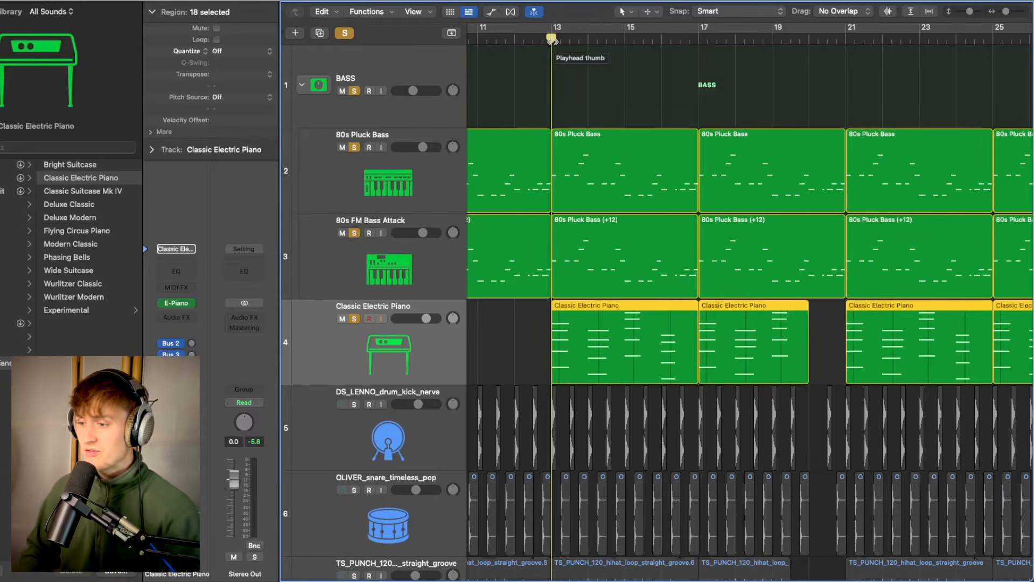
key("super+Right")
key("super+Right")
key("super+Right")
key("super+Up")
key("super+Up")
key("super+Up")
key("super+Up")
key("super+Left")
key("super+Left")
key("super+Left")
key("super+Left")
key("super+Left")
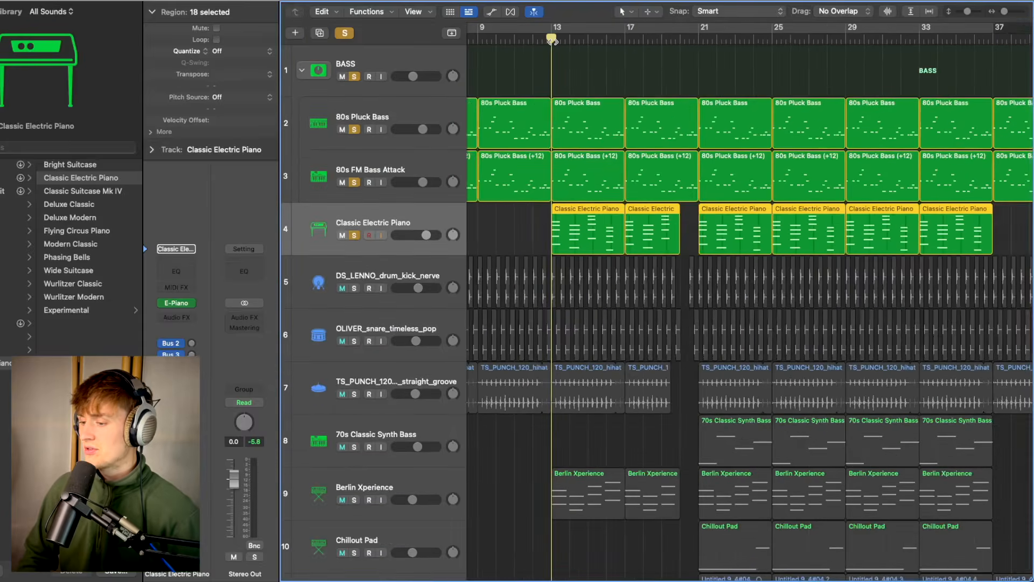
left_click_drag(354, 288, 357, 393)
left_click_drag(354, 235, 354, 130)
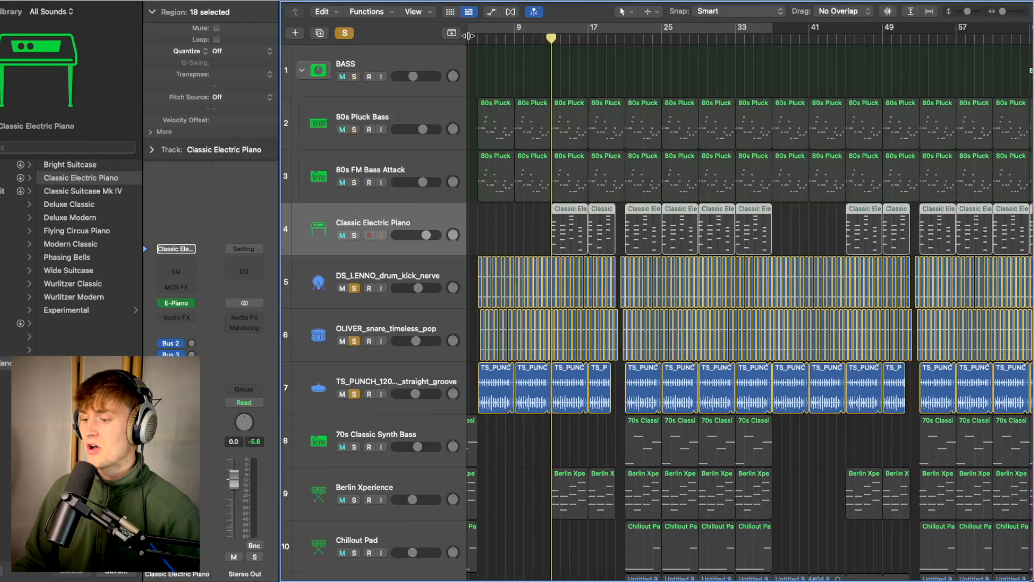
Step: Turn off solo on the snare and hi-hat loop tracks and play the kick alone from bar 21
left_click(624, 39)
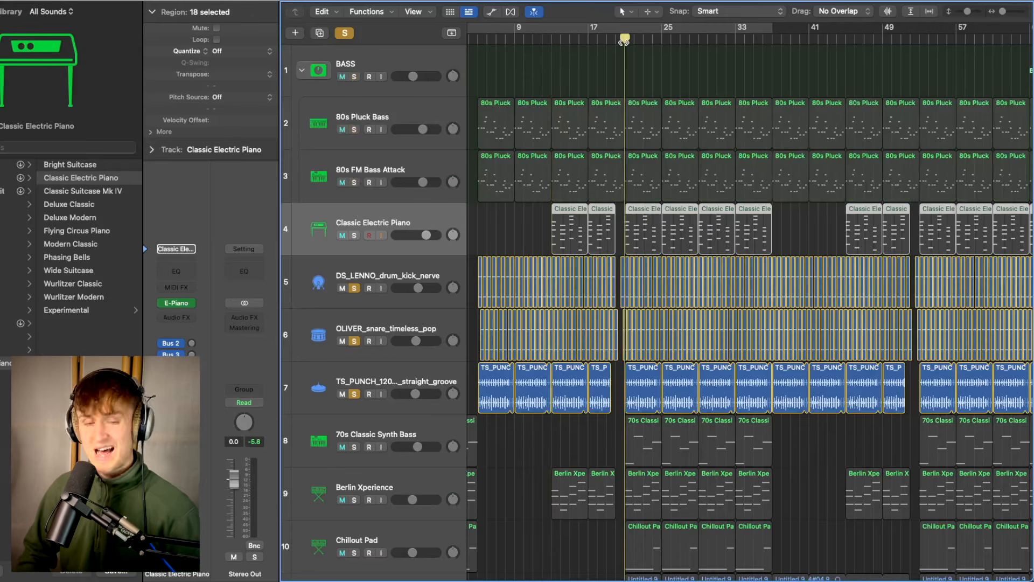
key("super+Right")
key("super+Right")
key("super+Right")
key("super+Right")
key("super+Right")
key("super+Down")
key("super+Down")
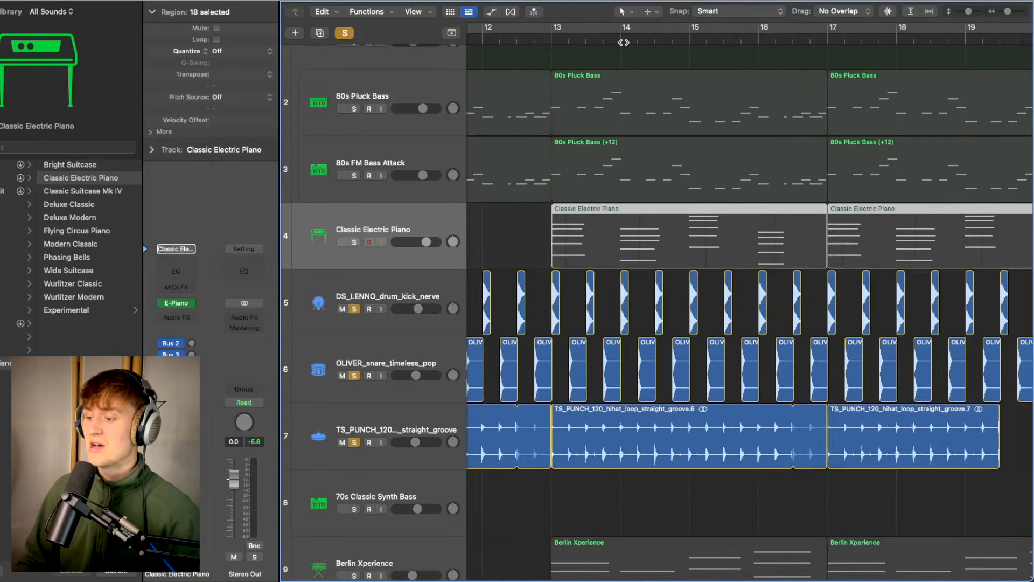
scroll(624, 42, "right", 10)
scroll(624, 43, "down", 2)
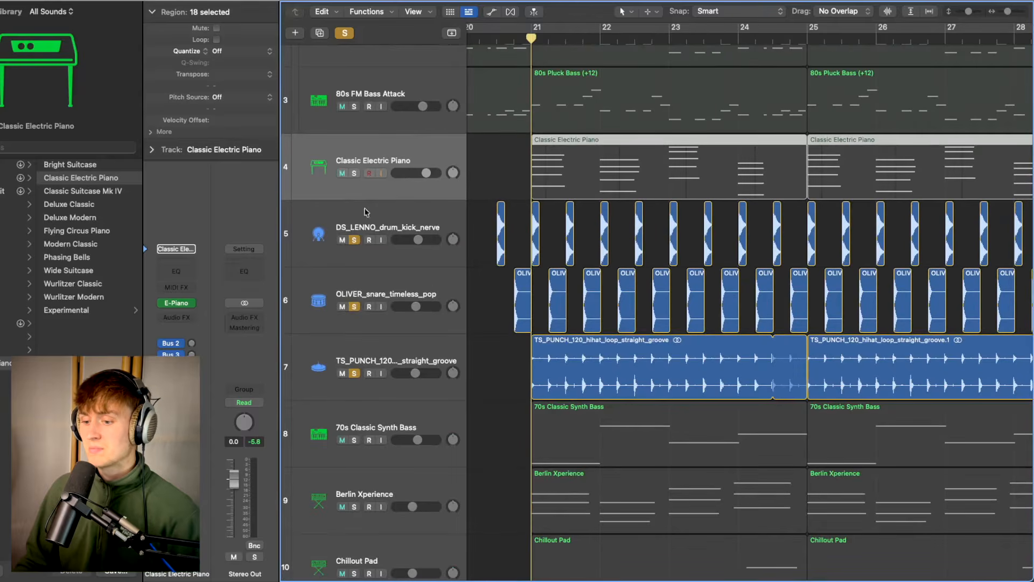
left_click_drag(354, 305, 354, 373)
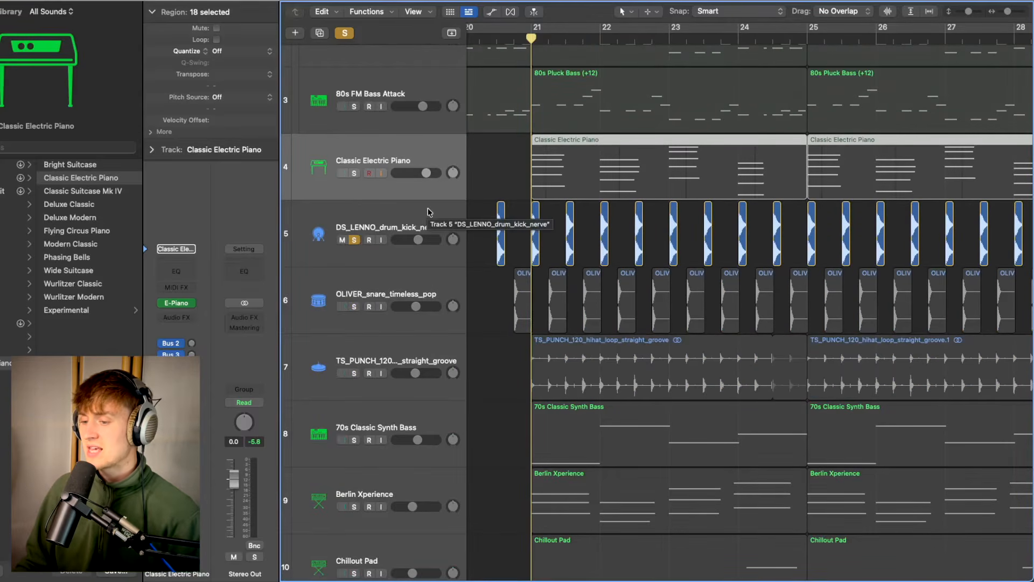
key("space")
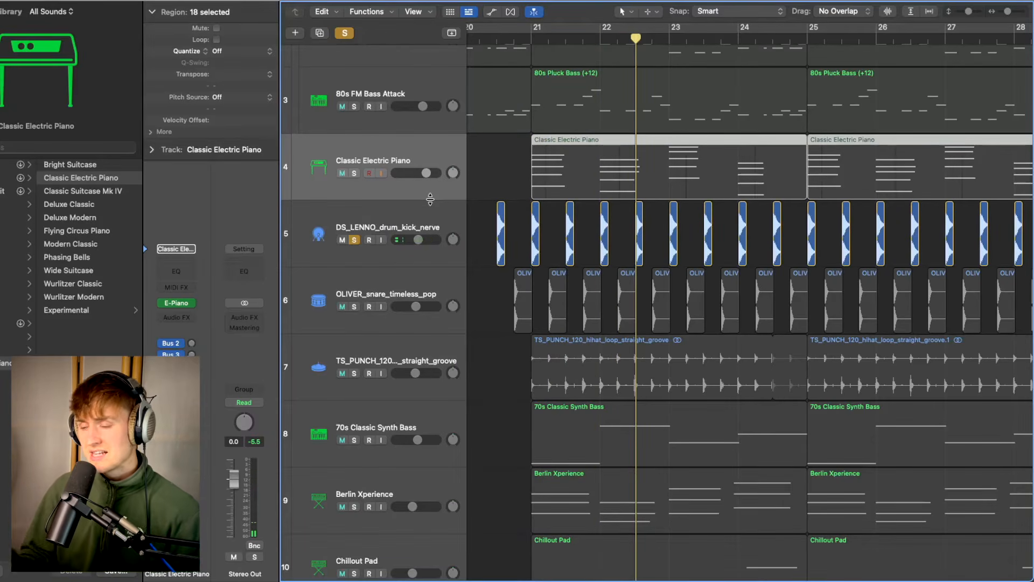
Step: Switch the solo from the kick to the OLIVER_snare_timeless_pop track and play the snare alone
left_click(376, 322)
left_click(354, 240)
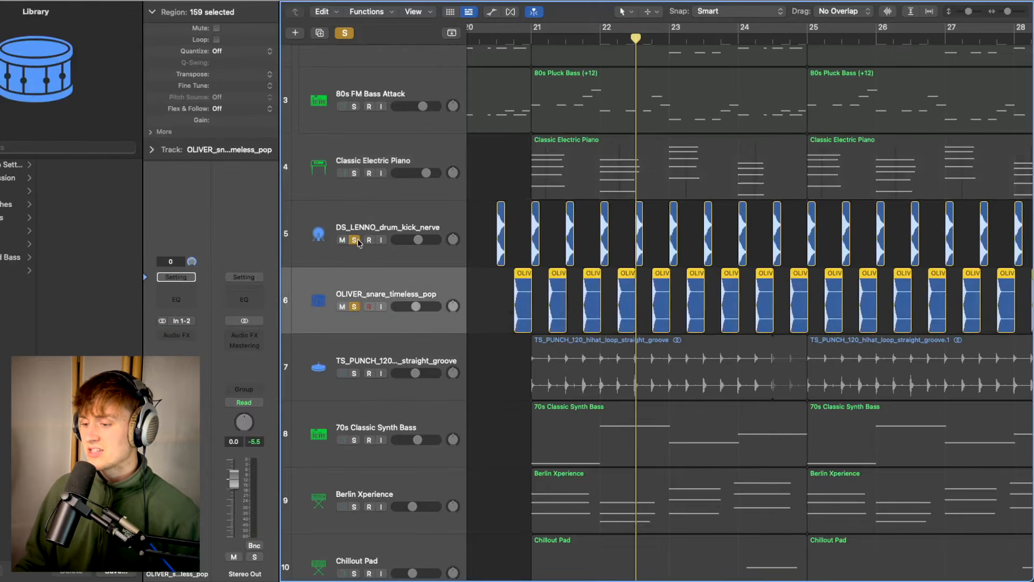
key("space")
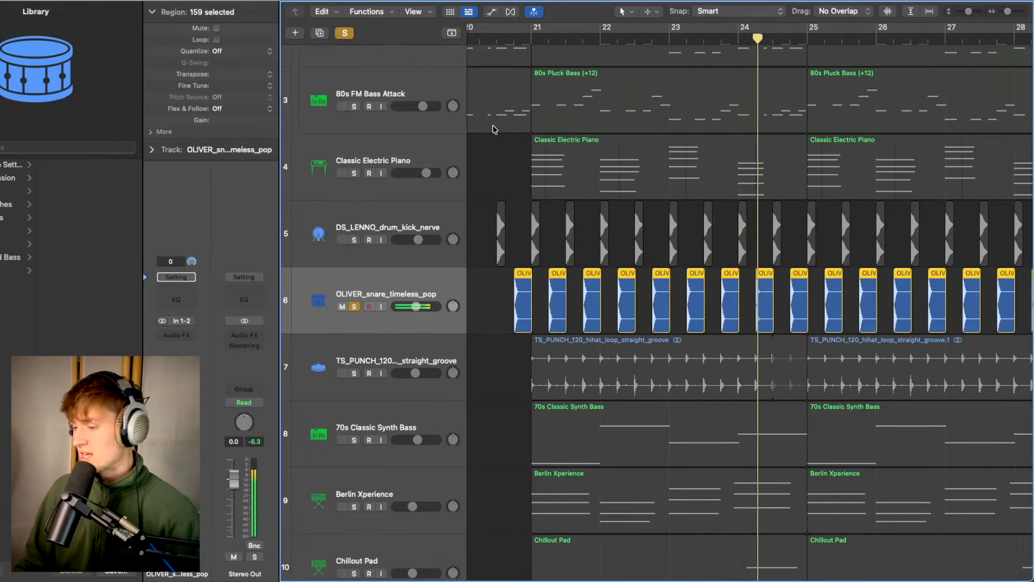
Step: Solo the kick track together with the snare and play both from bar 21
left_click(354, 240)
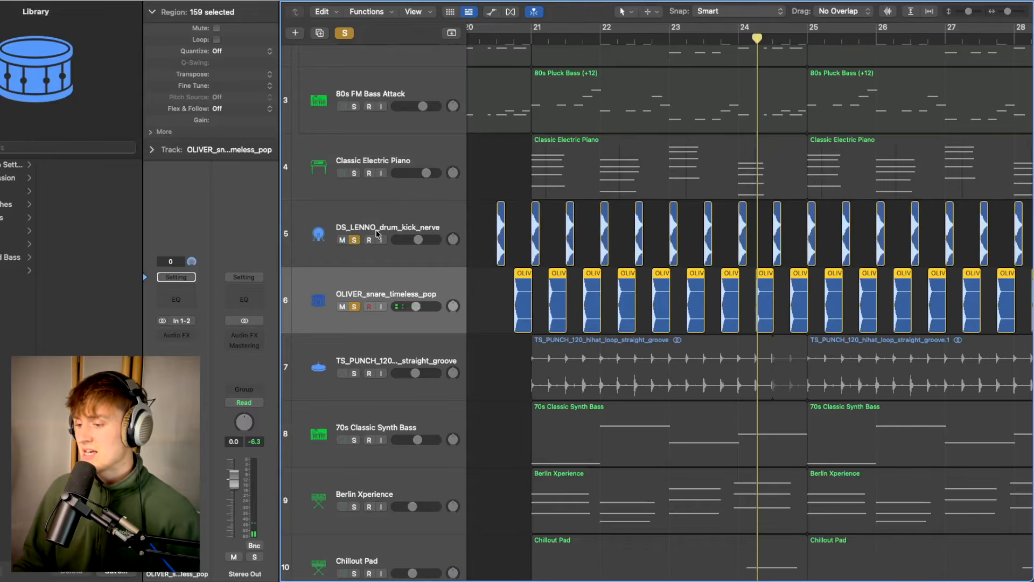
left_click(393, 254)
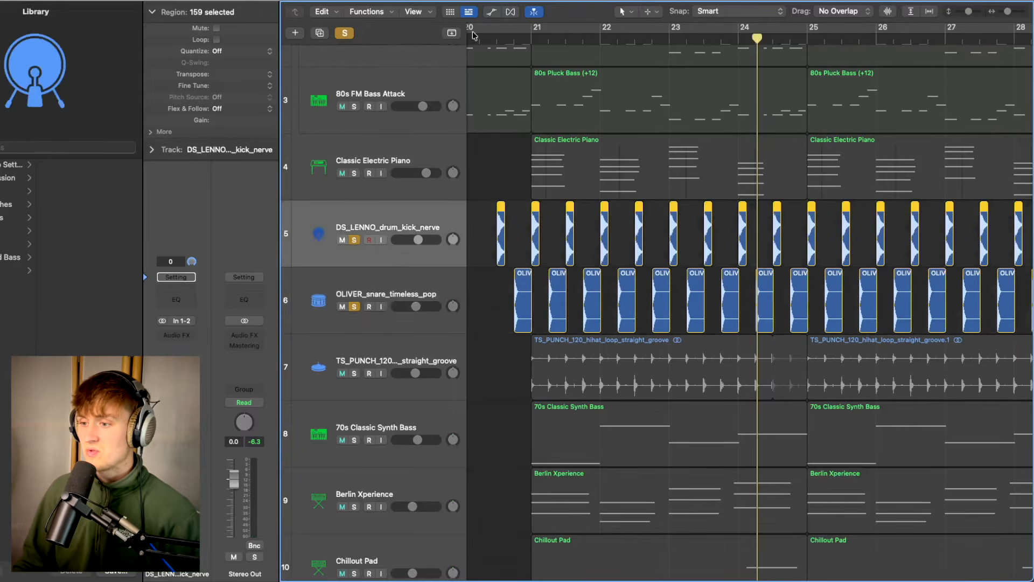
left_click(529, 42)
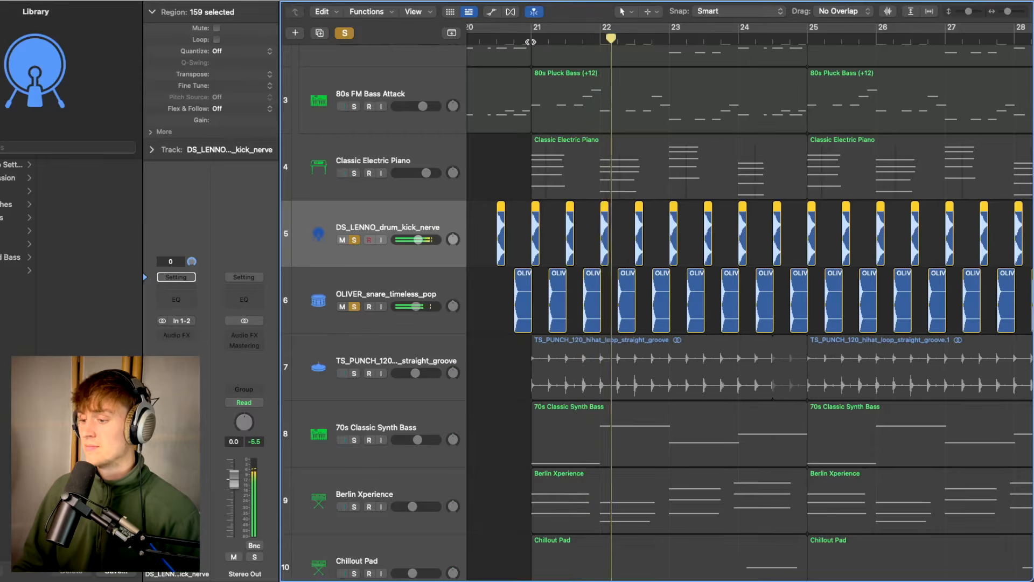
Step: Add the hi-hat loop track to the solo and play the full drum groove from bar 21
left_click(354, 373)
left_click(529, 41)
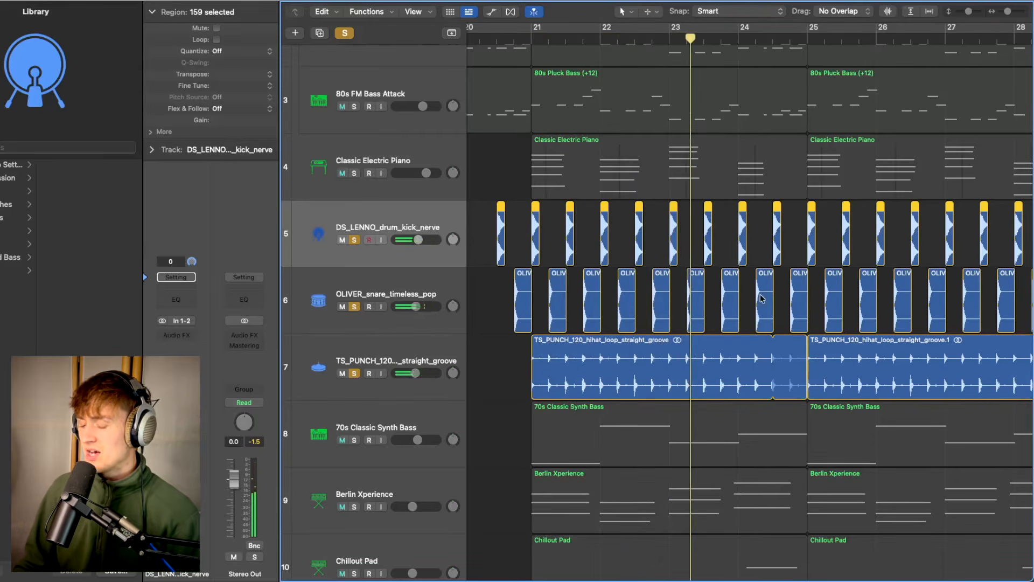
scroll(745, 299, "down", 2)
scroll(673, 288, "down", 3)
scroll(673, 288, "left", 1)
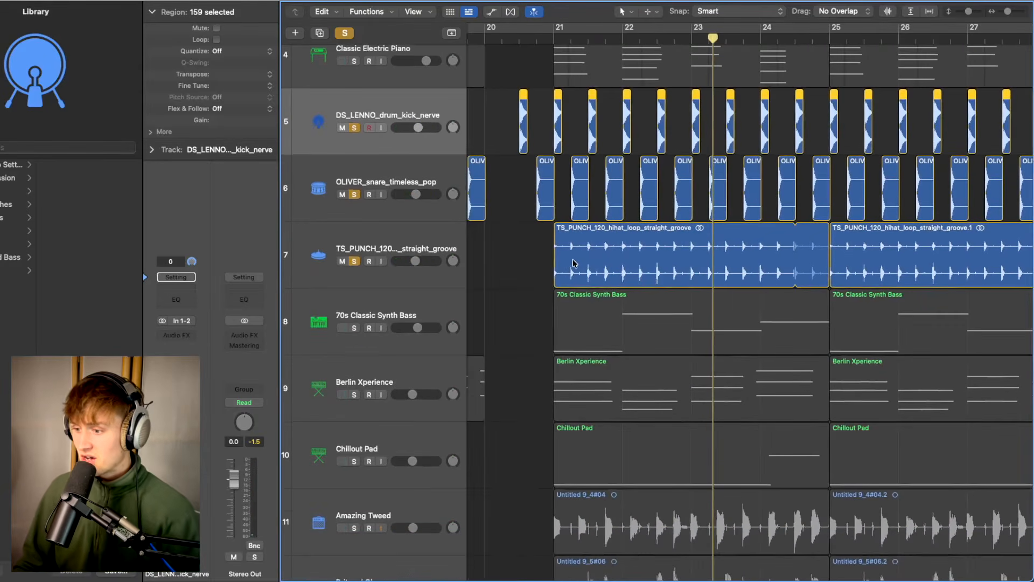
scroll(574, 263, "left", 3)
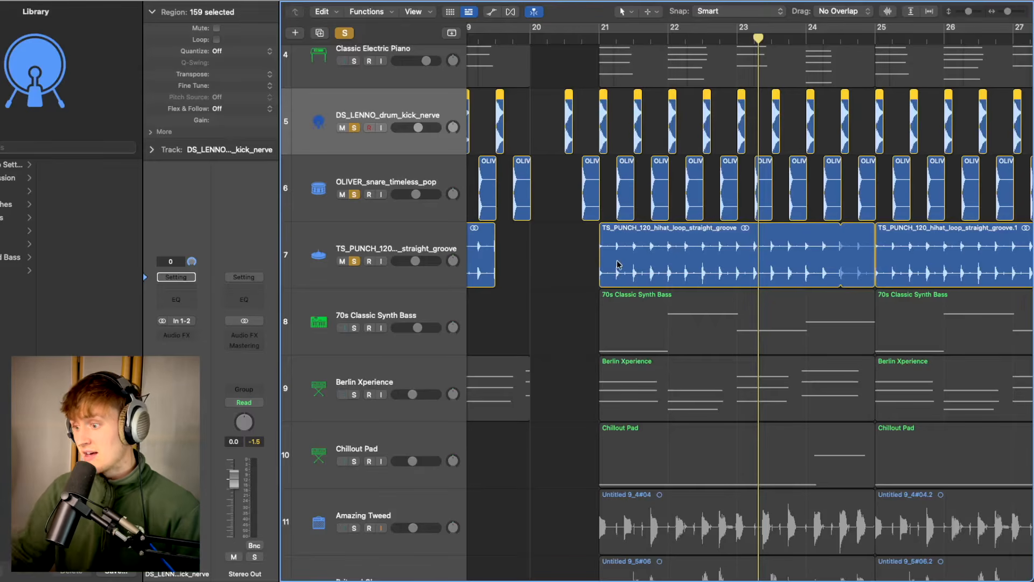
key("space")
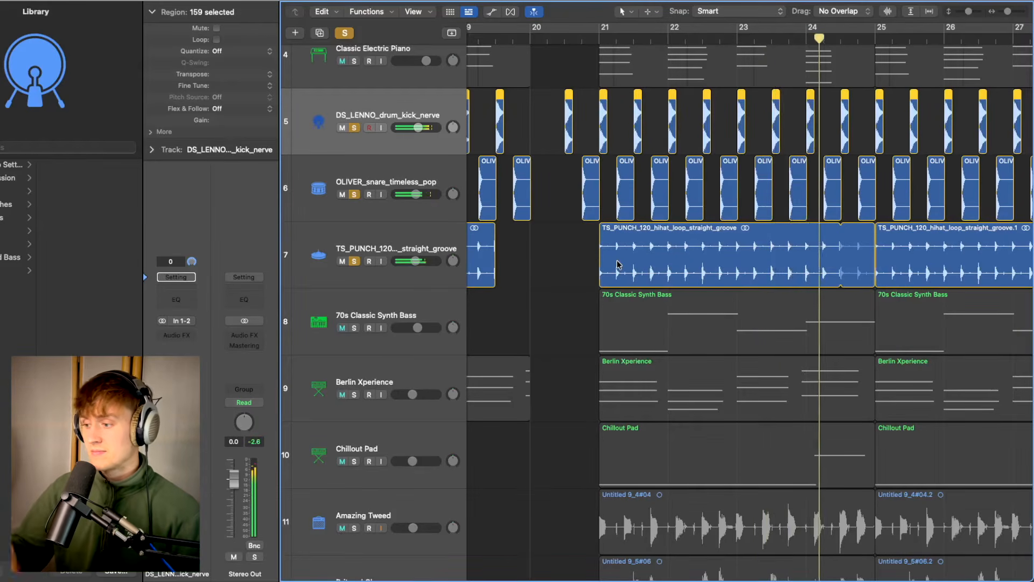
scroll(662, 231, "down", 4)
scroll(661, 231, "right", 3)
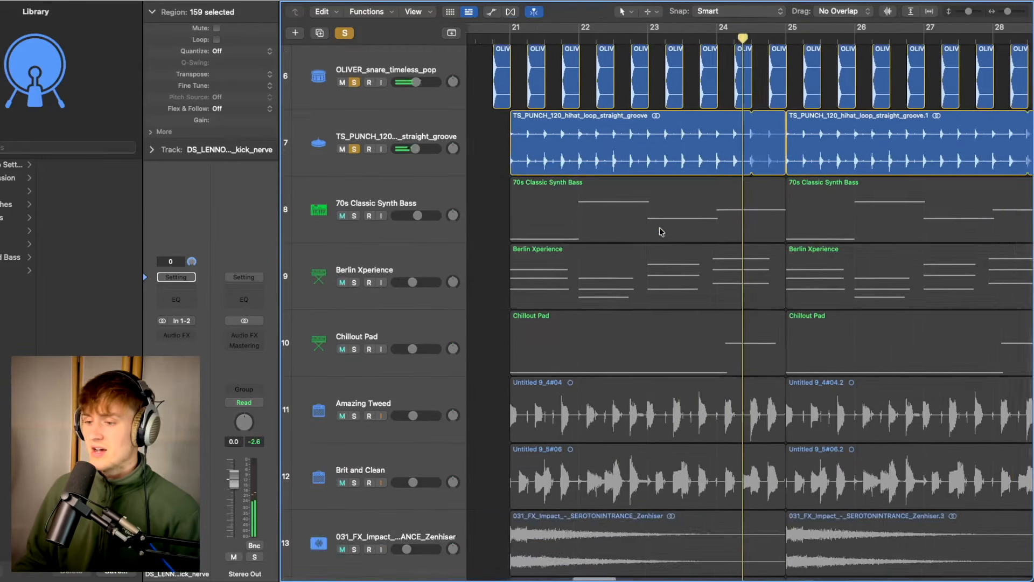
Step: Solo the BASS stack and Classic Electric Piano with the drums, set the cycle range to bars 21–25, and play it
scroll(661, 231, "up", 9)
scroll(525, 141, "up", 2)
left_click_drag(354, 283, 354, 86)
left_click_drag(533, 32, 803, 33)
key("space")
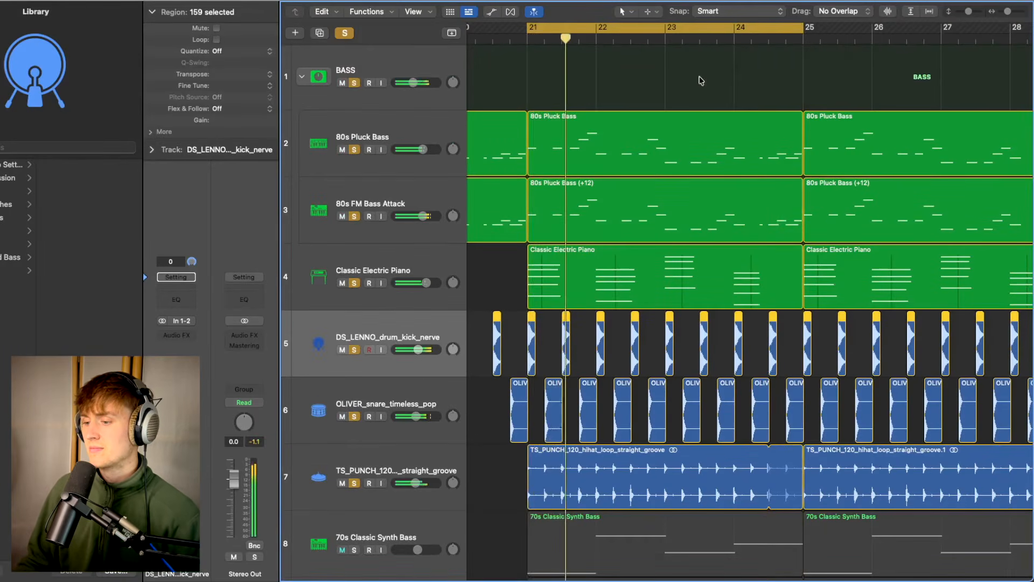
scroll(700, 89, "down", 5)
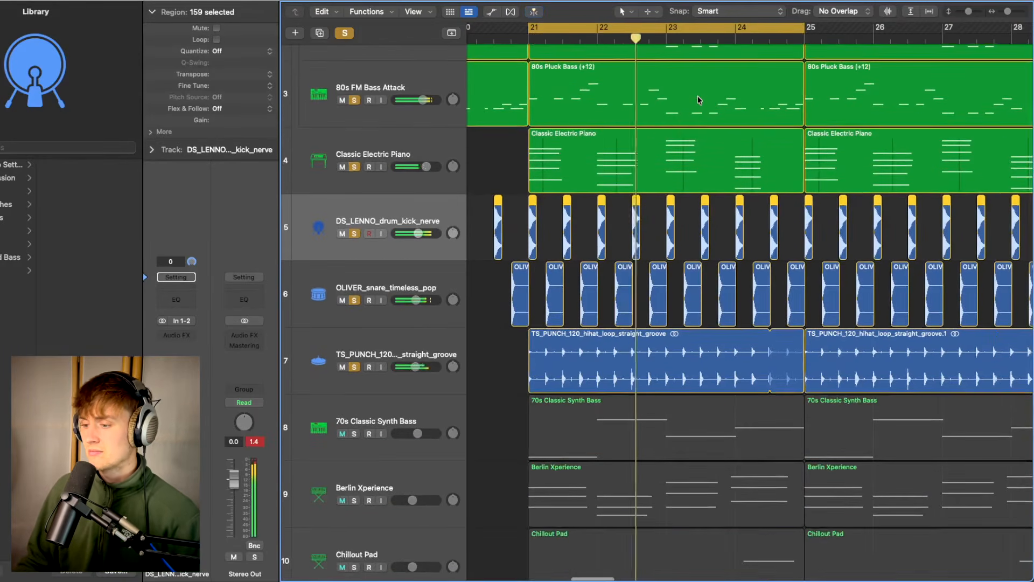
scroll(611, 141, "down", 5)
scroll(610, 139, "down", 2)
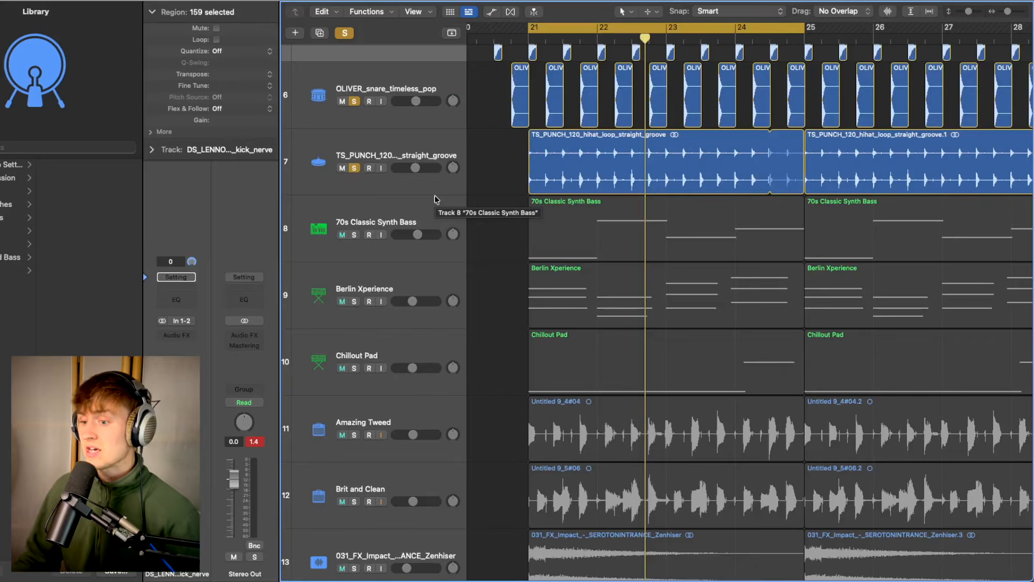
Step: Clear all solos, then solo and select the 70s Classic Synth Bass track
left_click(350, 33)
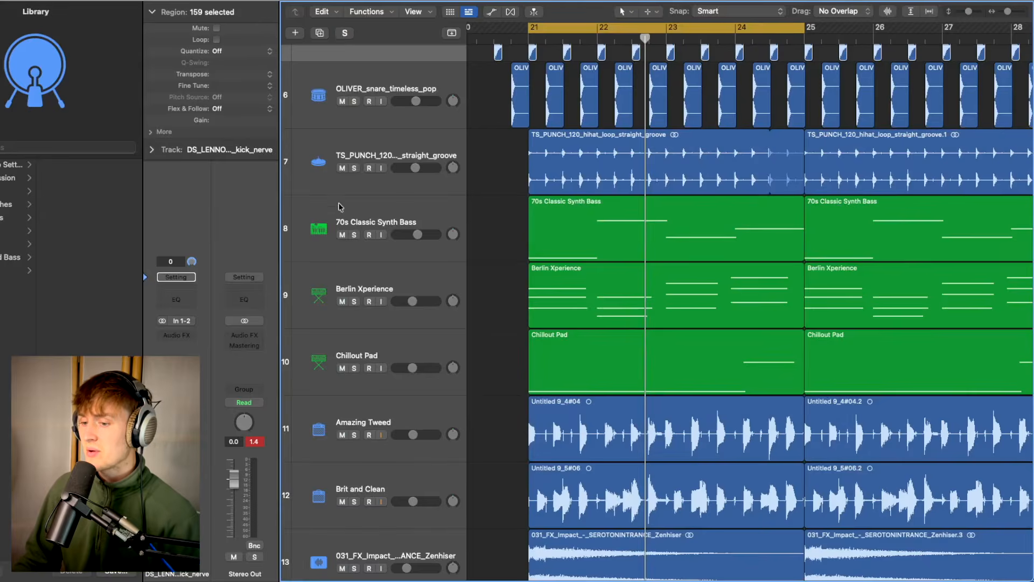
left_click(353, 236)
left_click(379, 228)
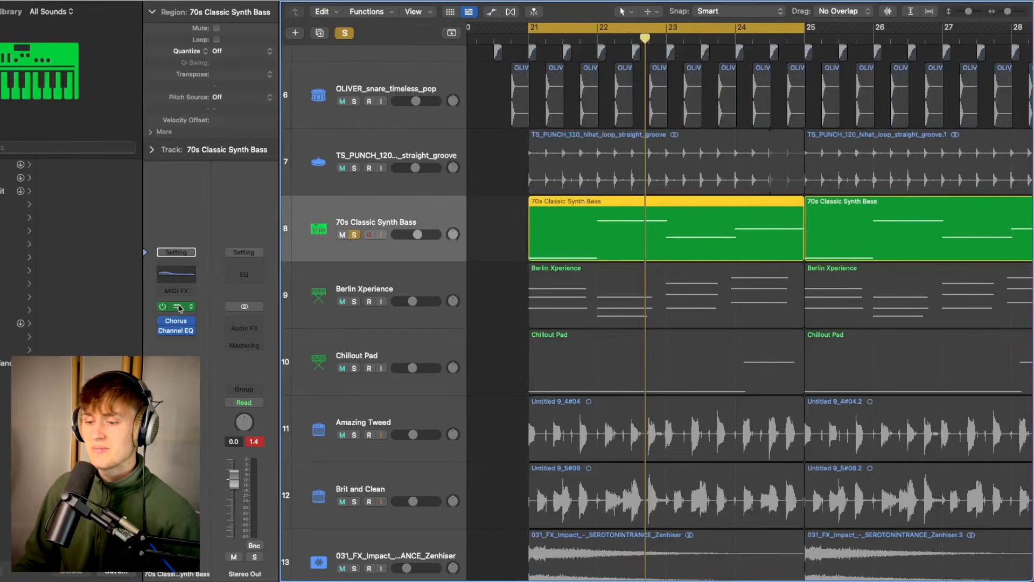
Step: Examine the 70s Classic Synth Bass track's Alchemy preset and Chorus settings, and play the part
left_click(179, 307)
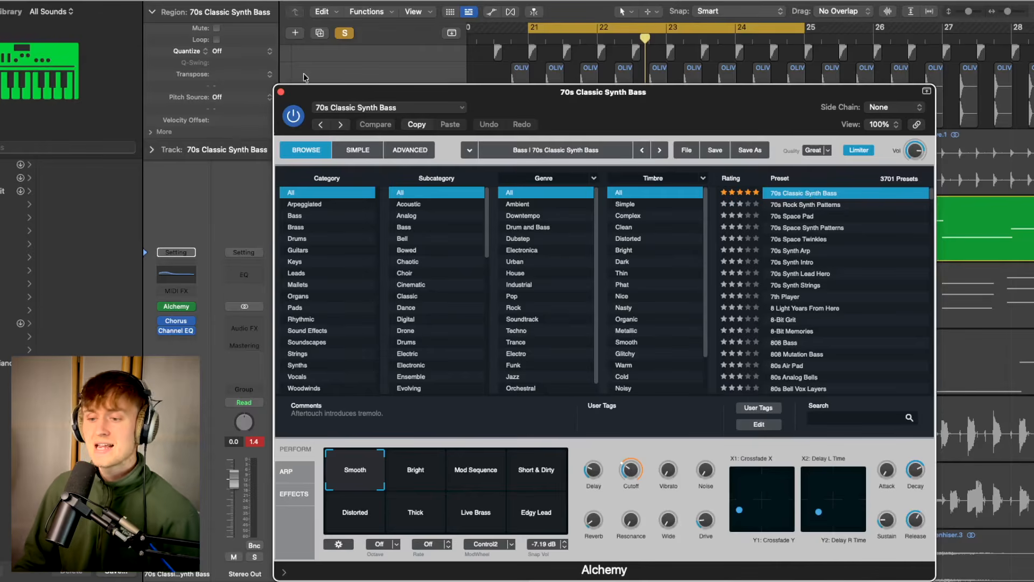
left_click(281, 92)
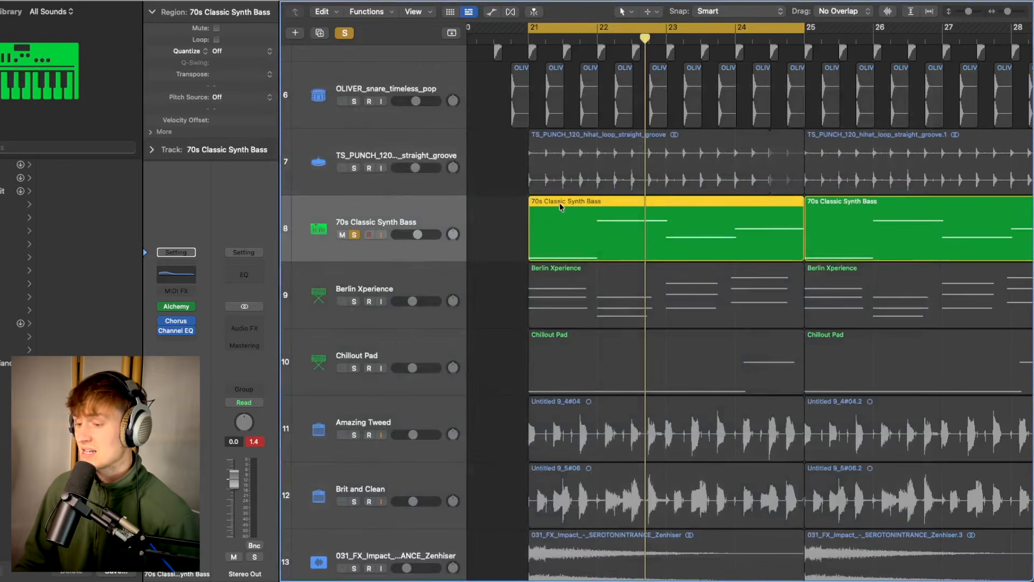
key("space")
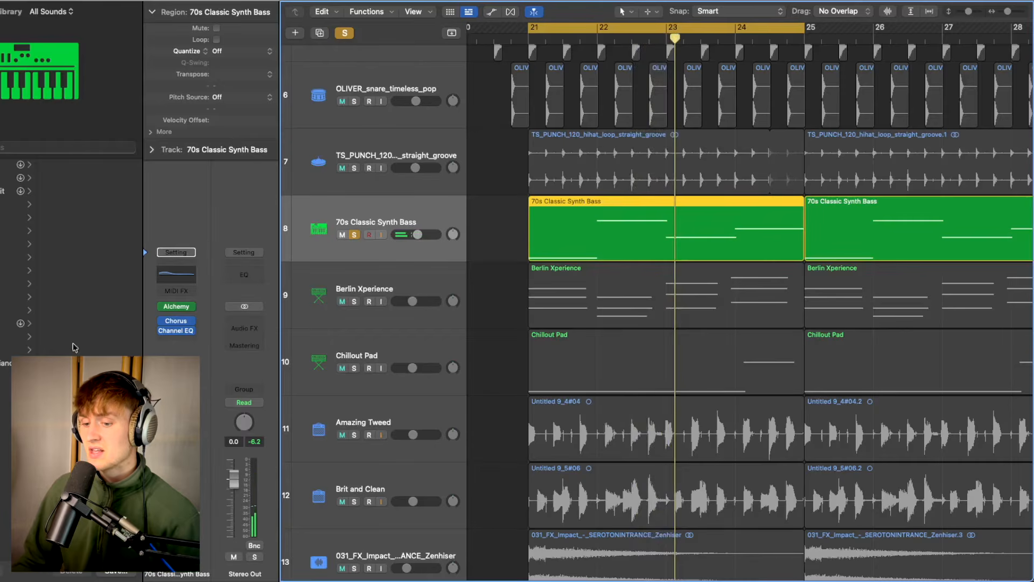
left_click(179, 322)
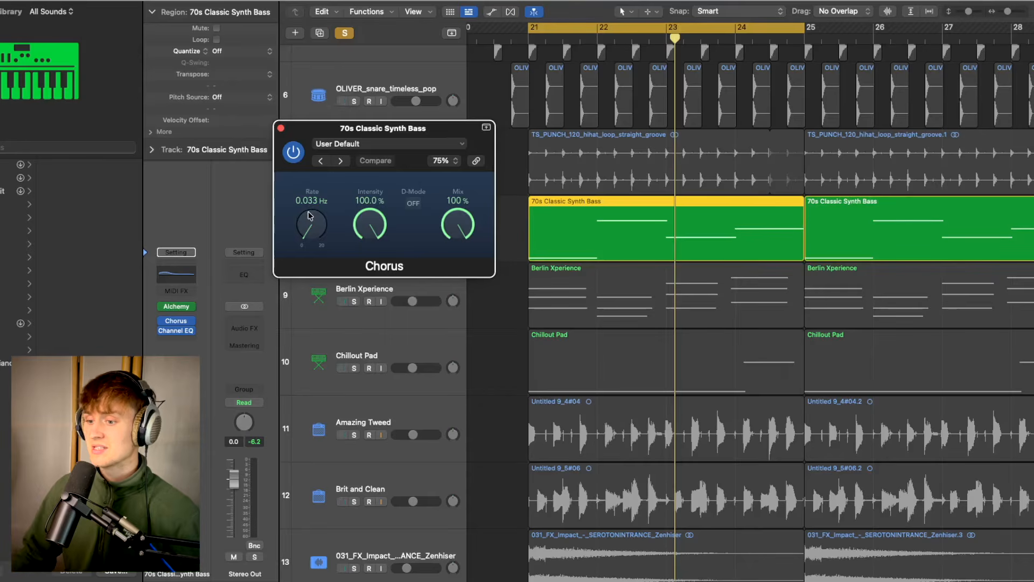
left_click(281, 130)
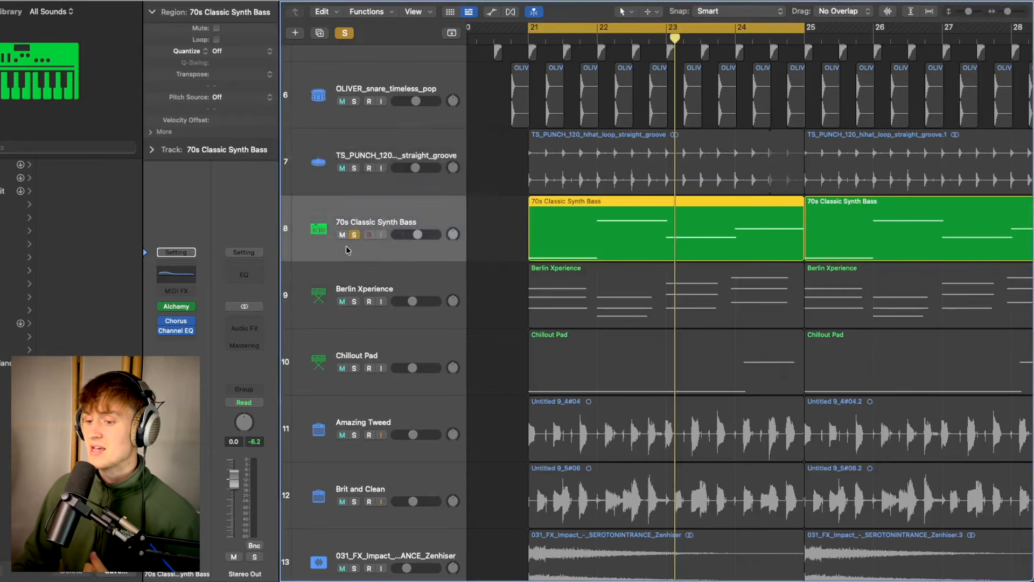
Step: Switch the solo from 70s Classic Synth Bass to Berlin Xperience and play it from bar 21
left_click(362, 269)
left_click(353, 301)
left_click(354, 234)
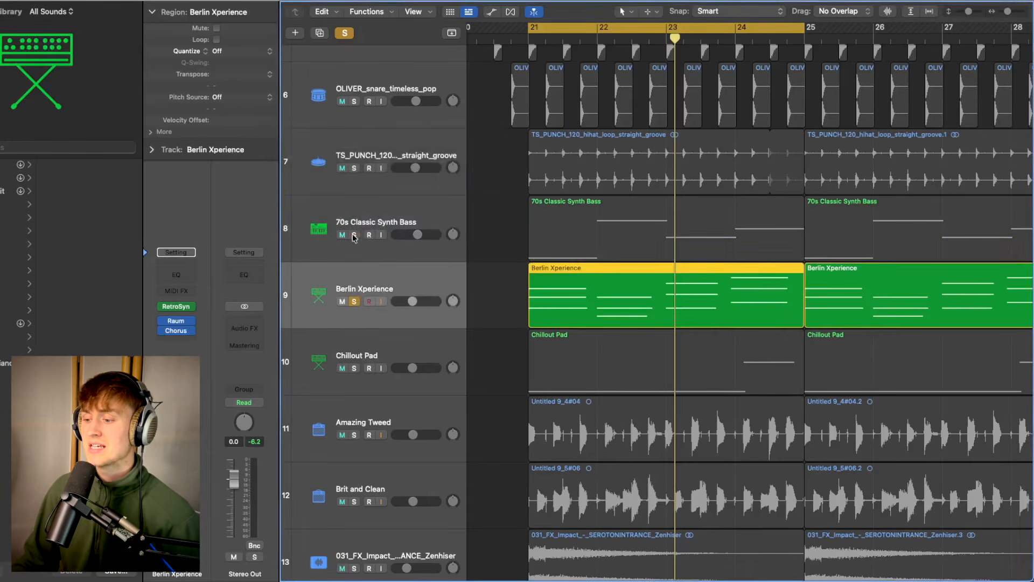
left_click(530, 41)
scroll(636, 124, "up", 8)
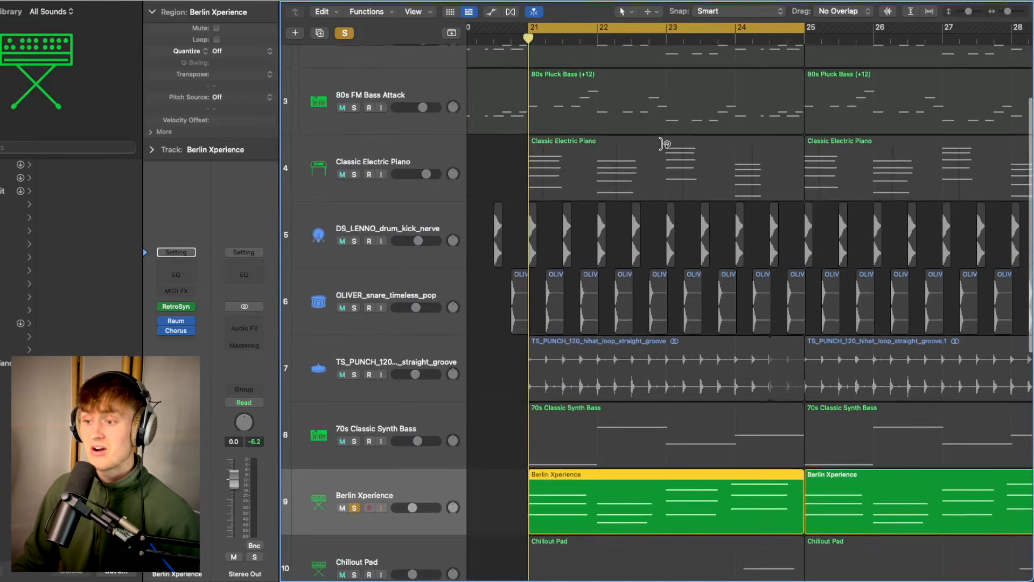
scroll(593, 183, "down", 4)
scroll(592, 183, "down", 5)
key("space")
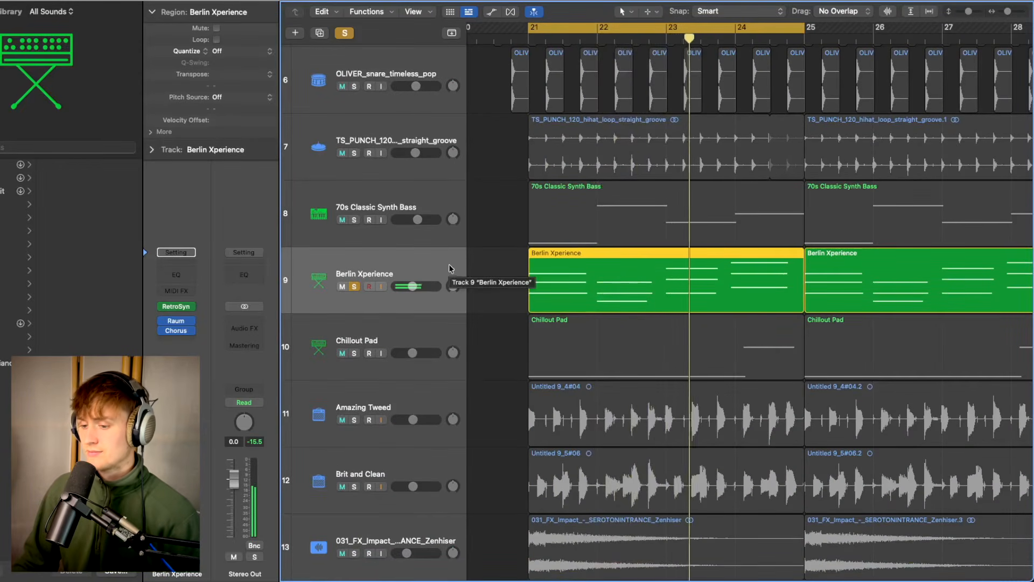
Step: Examine the Berlin Xperience track's Retro Synth, Raum reverb and Chorus settings
left_click(176, 306)
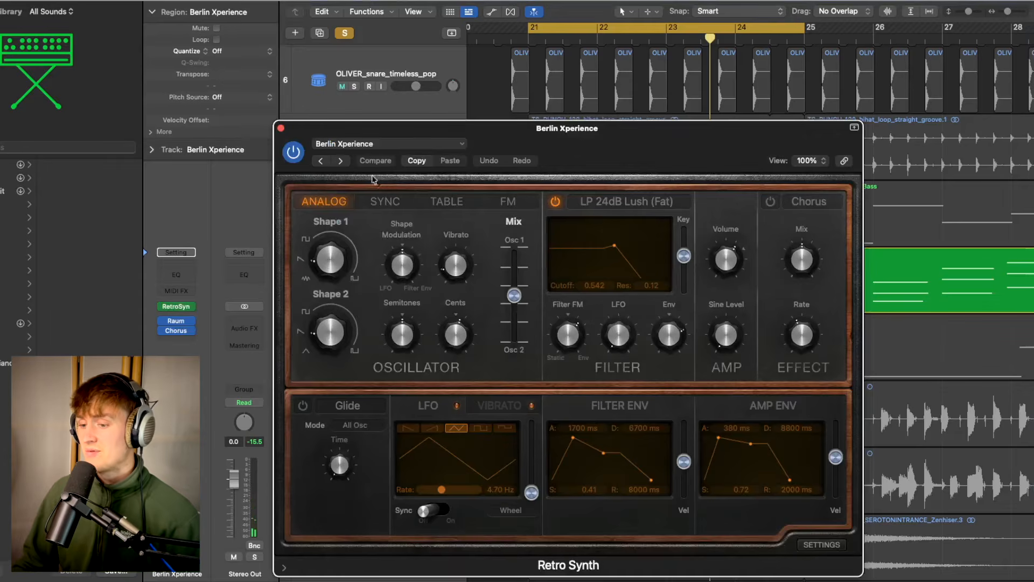
left_click(281, 128)
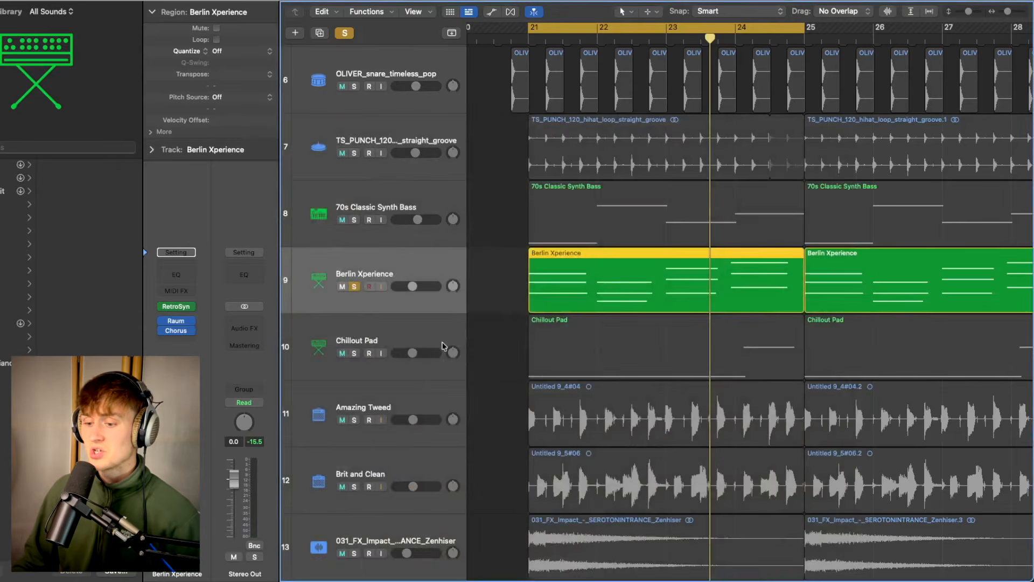
left_click(179, 322)
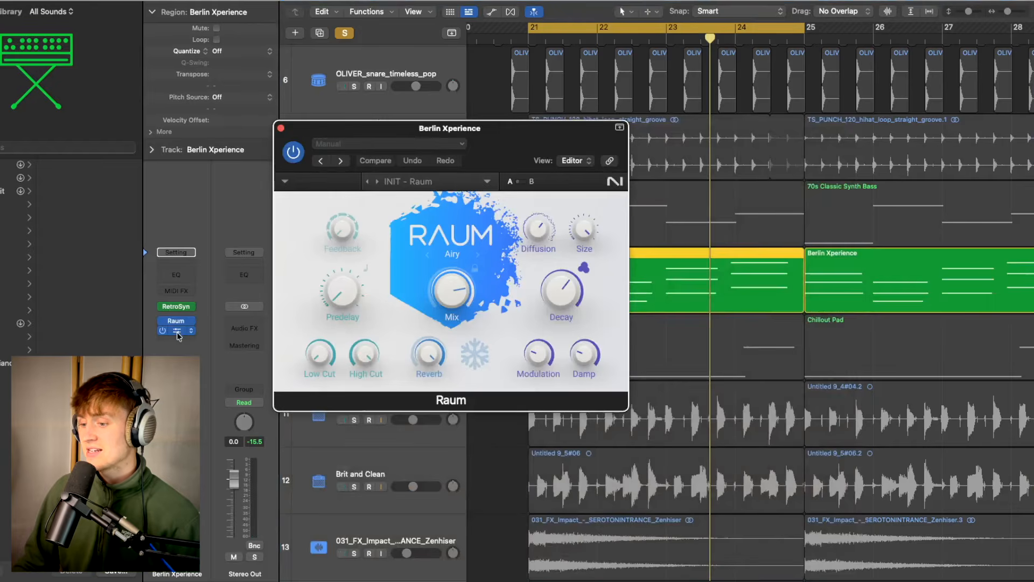
left_click(177, 332)
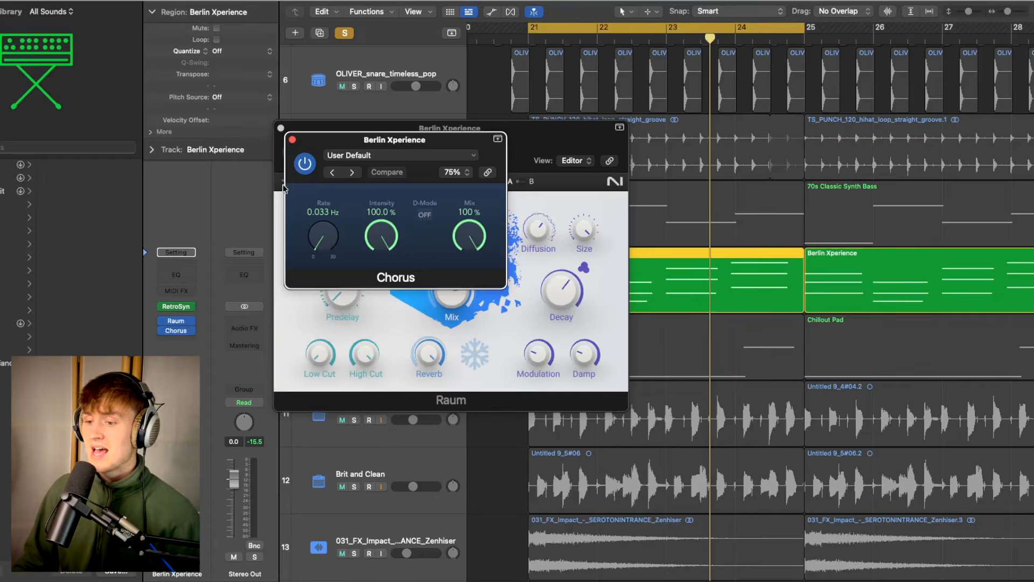
left_click(290, 141)
left_click(280, 128)
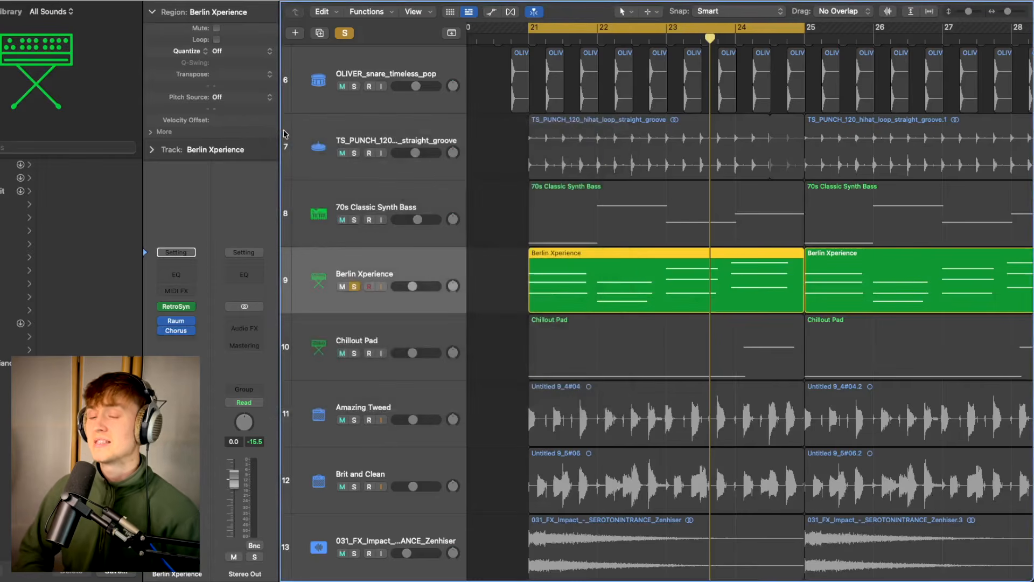
Step: Switch the solo from Berlin Xperience to the Chillout Pad track
left_click(386, 335)
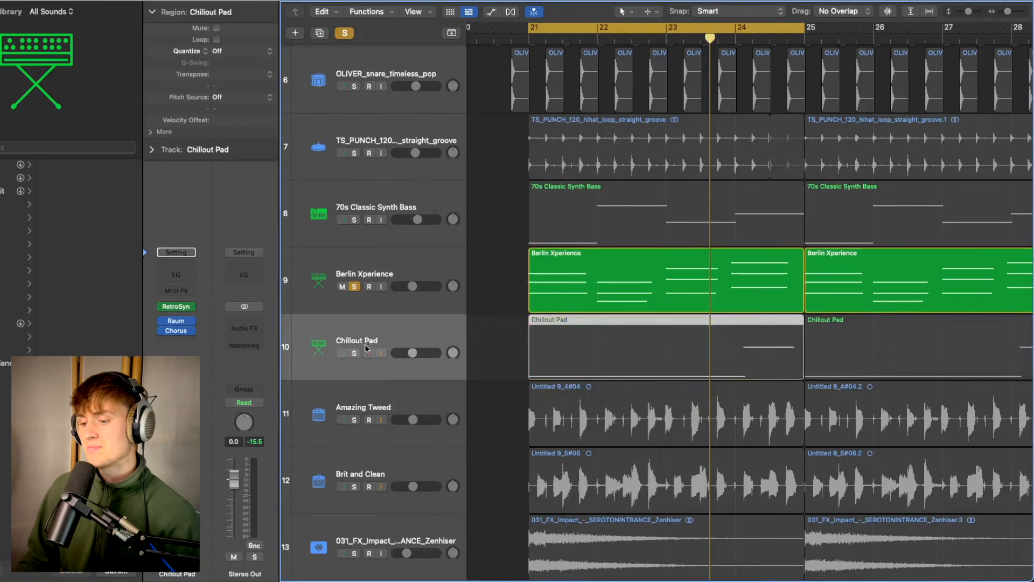
left_click(354, 353)
left_click(354, 286)
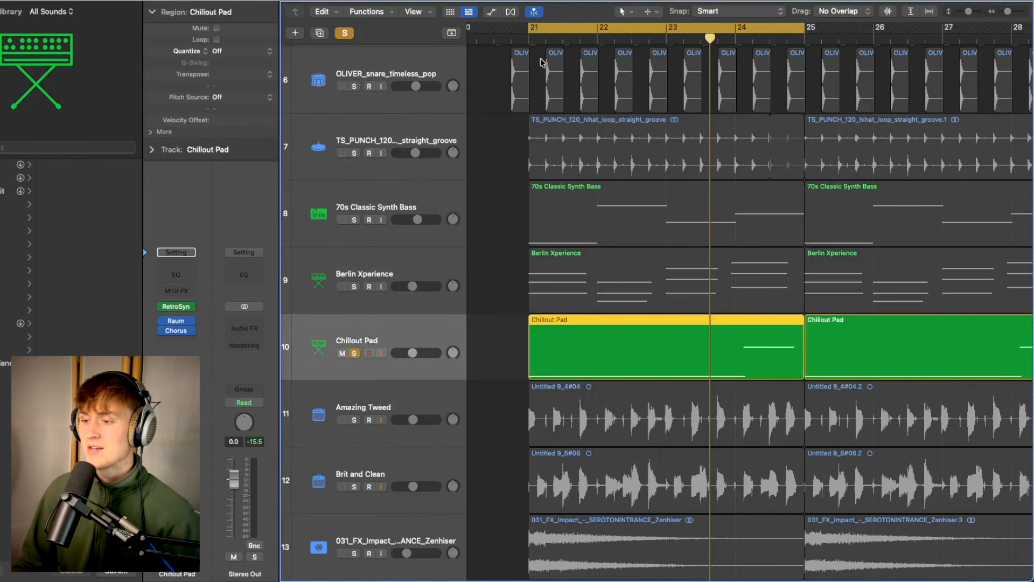
Step: Play the soloed Chillout Pad part from bar 21
left_click(525, 38)
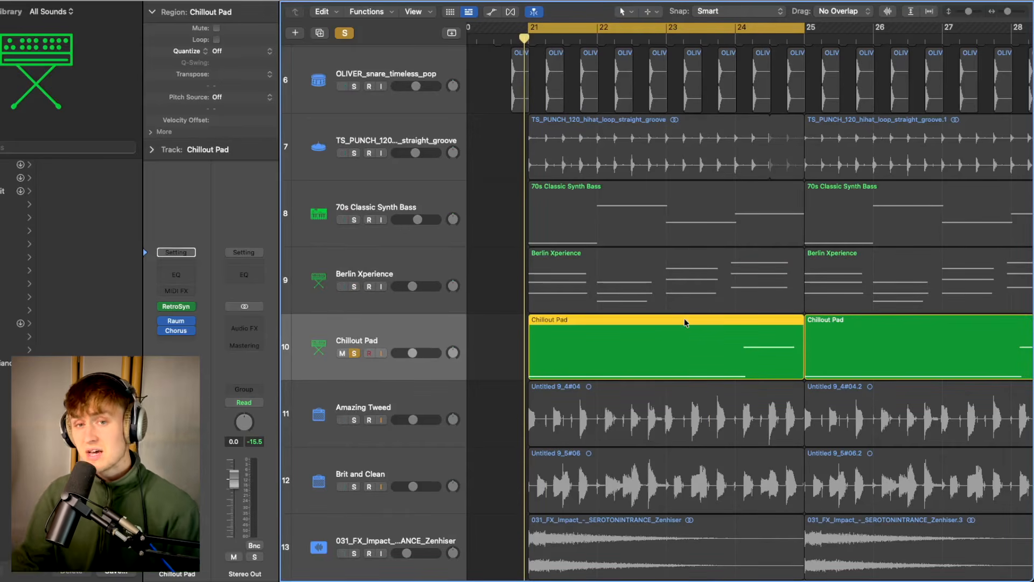
key("space")
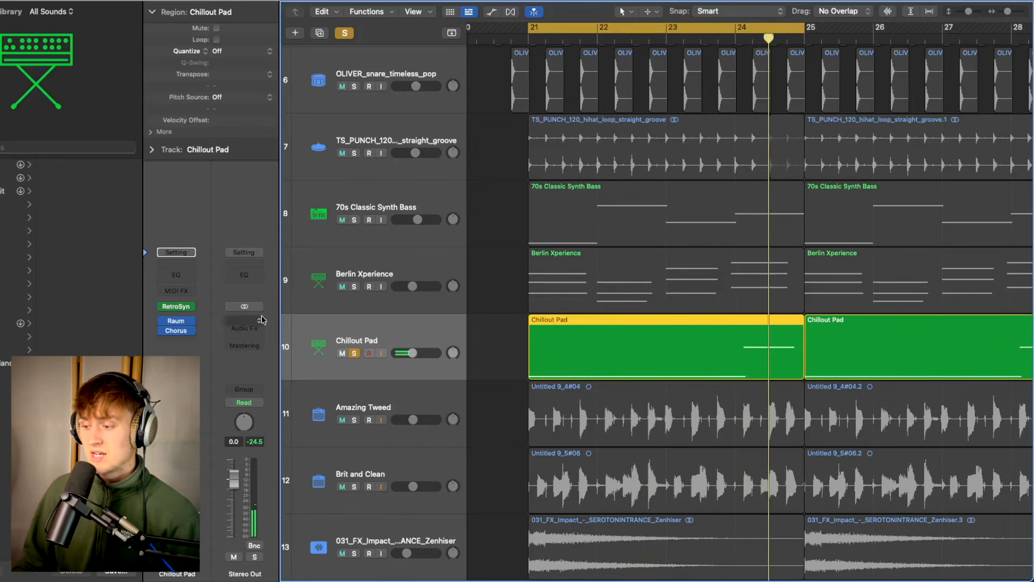
mouse_move(182, 333)
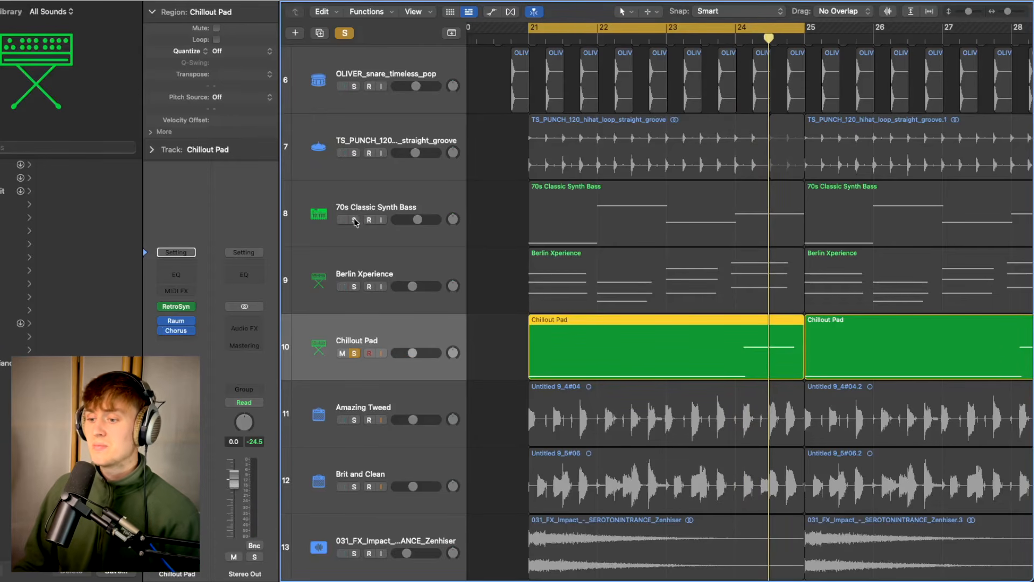
Step: Add the 70s Classic Synth Bass and Berlin Xperience tracks to the solo and play them with Chillout Pad from bar 21
left_click_drag(355, 222, 354, 286)
left_click(526, 37)
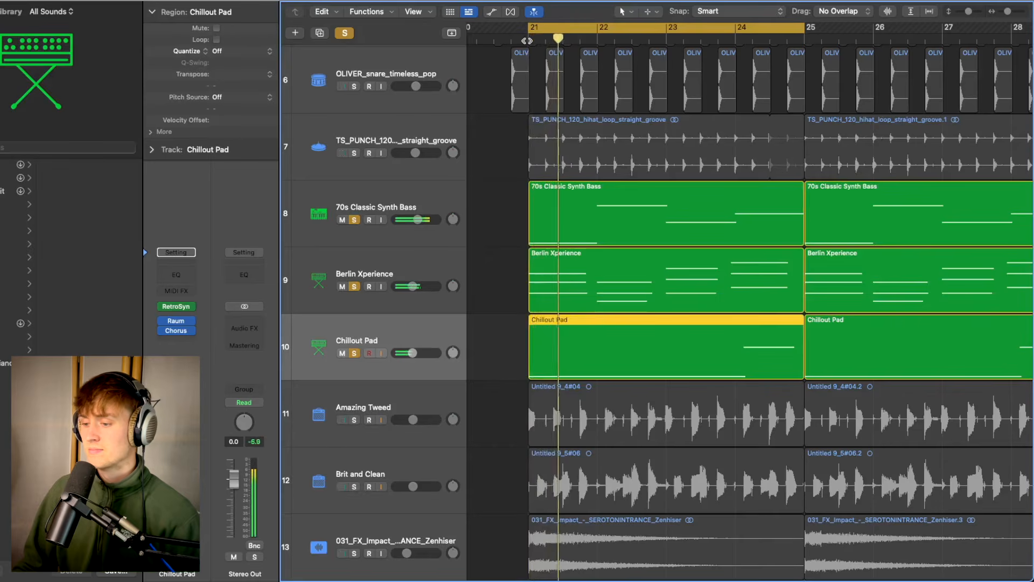
Step: Add all tracks from the hi-hat loop up to the BASS stack to the solo and play the combined mix from bar 21
scroll(526, 41, "up", 5)
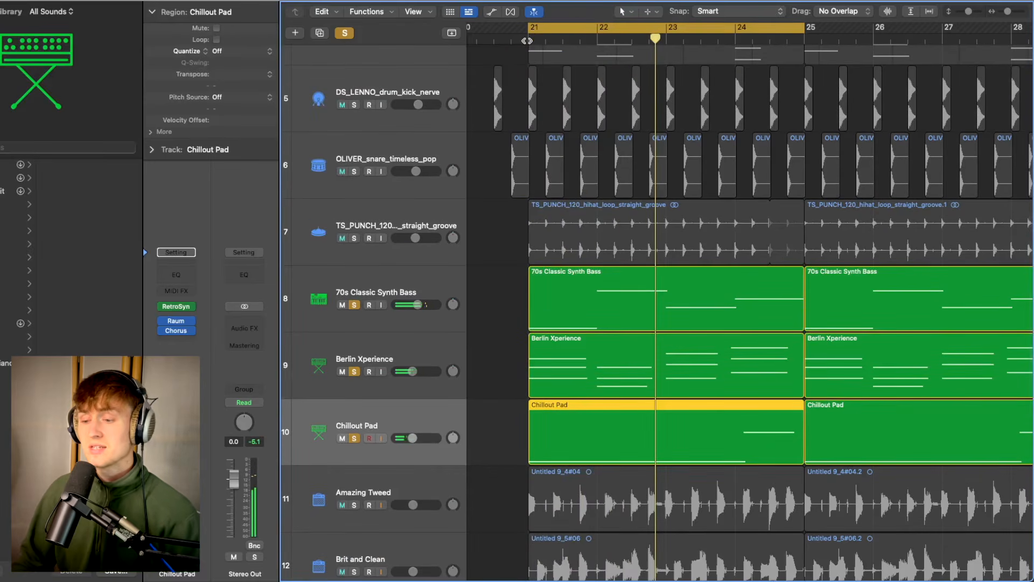
scroll(419, 168, "up", 5)
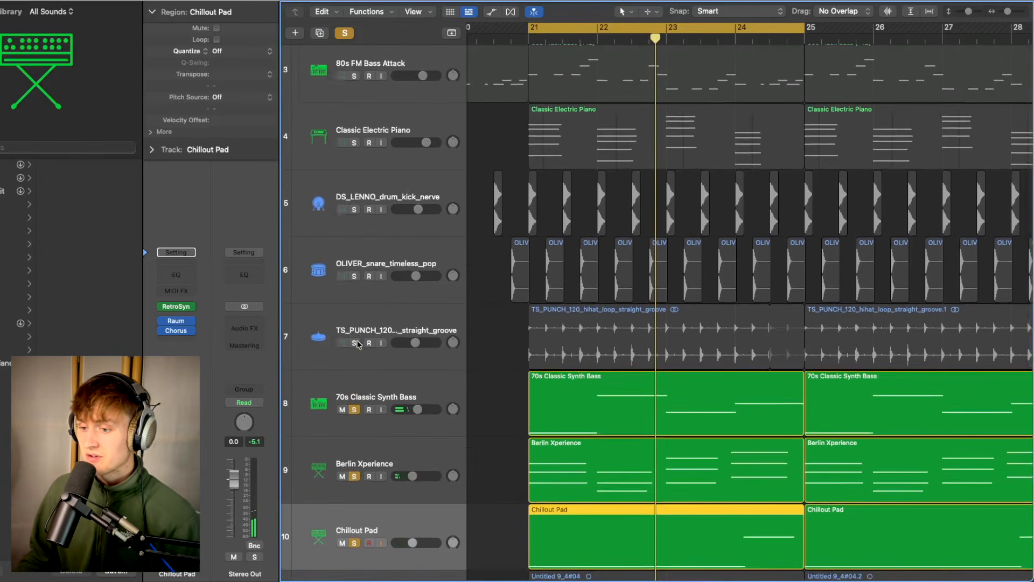
left_click_drag(354, 341, 363, 34)
scroll(413, 33, "up", 6)
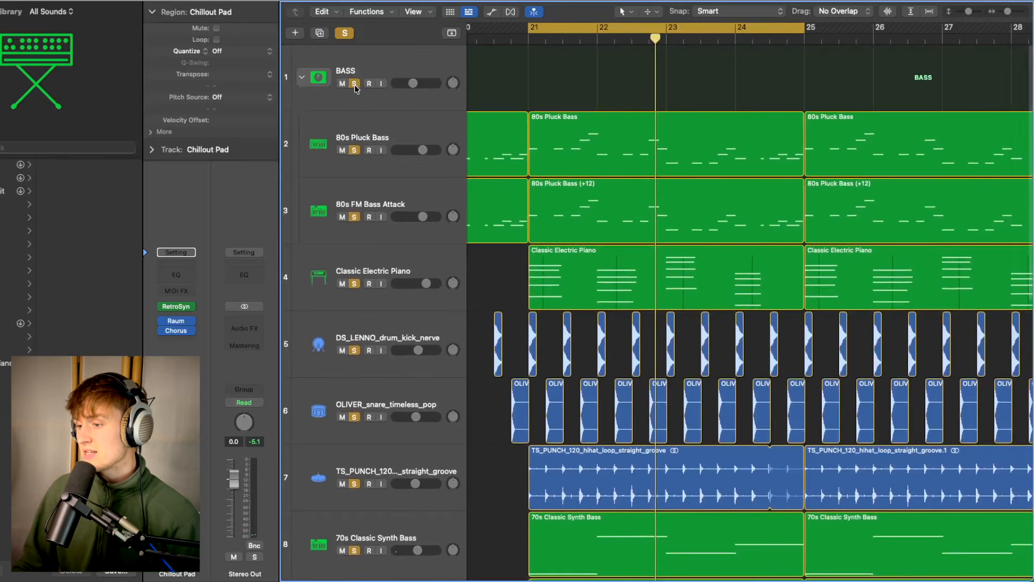
left_click(527, 39)
key("space")
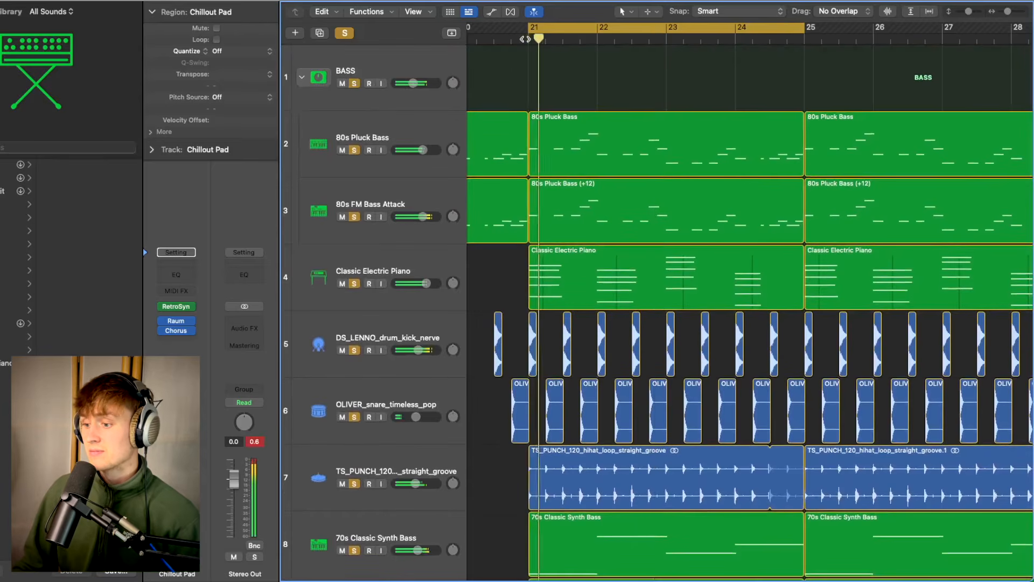
Step: Examine the arrangement down to the CO_PC_120 synth counterpoint track with reduced track heights while the soloed mix plays
scroll(529, 39, "down", 8)
scroll(546, 50, "down", 2)
key("super+Up")
key("super+Up")
key("super+Up")
key("super+Up")
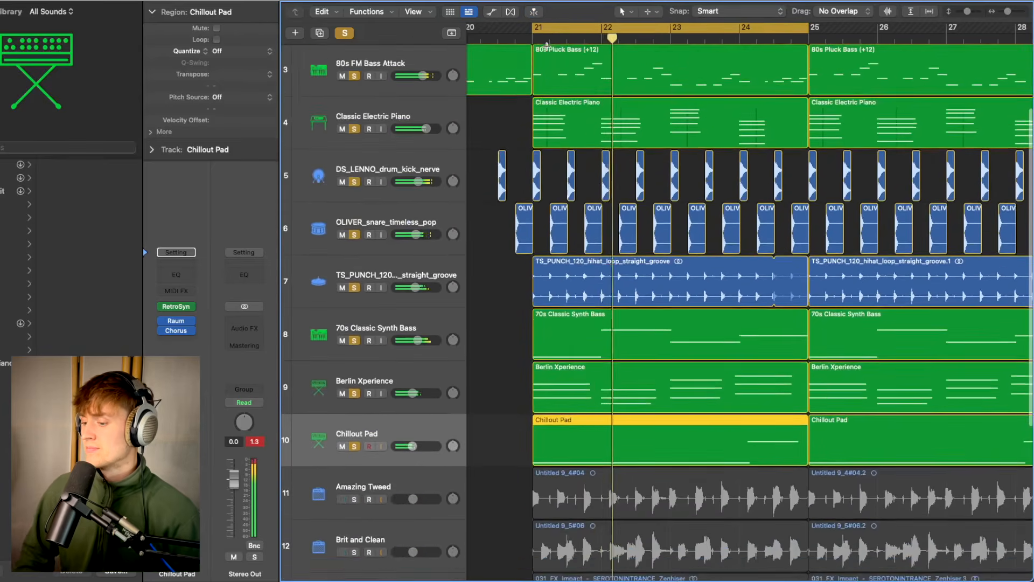
scroll(547, 50, "down", 9)
scroll(547, 50, "up", 3)
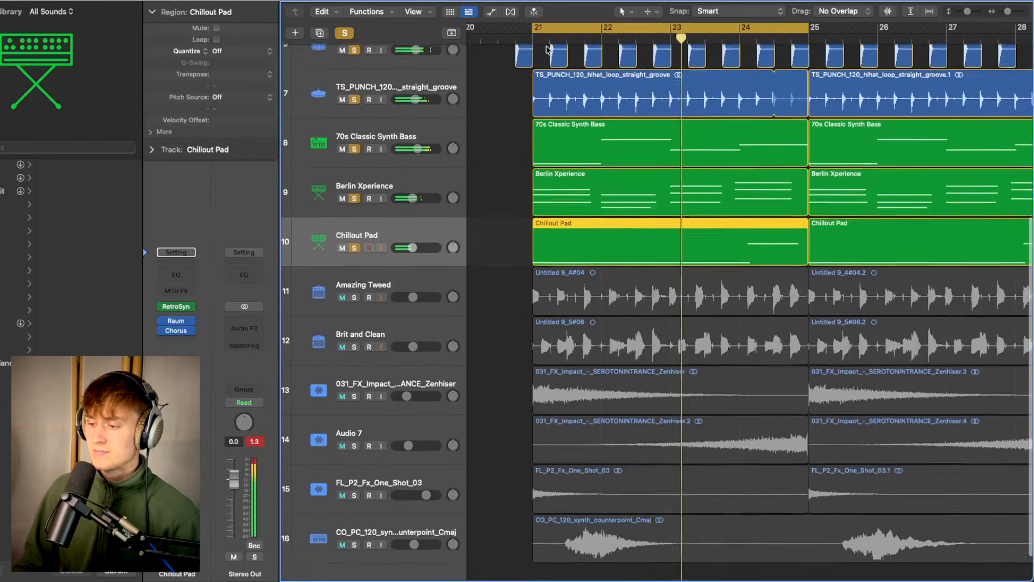
scroll(548, 50, "down", 2)
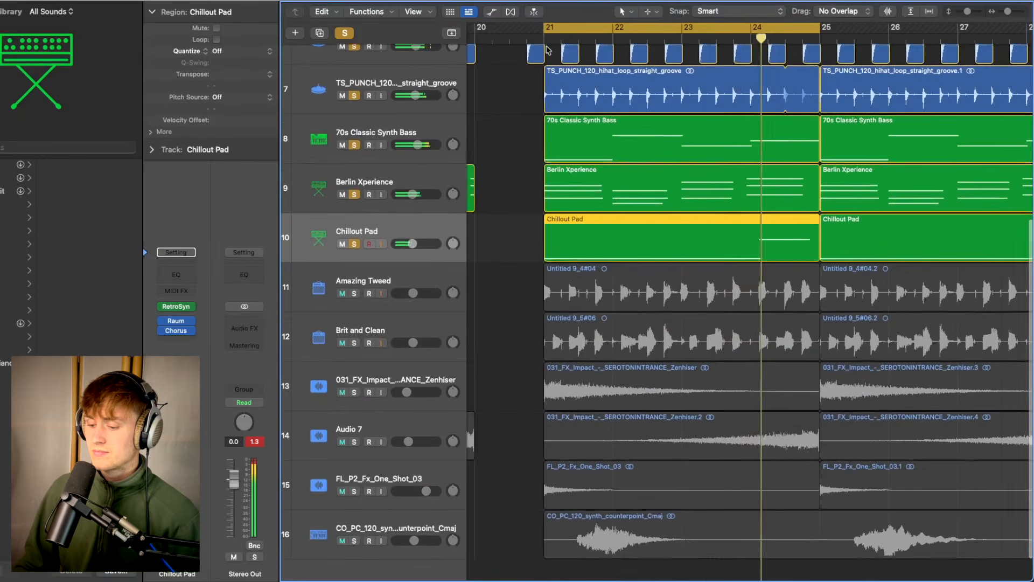
scroll(550, 49, "up", 1)
scroll(550, 49, "up", 2)
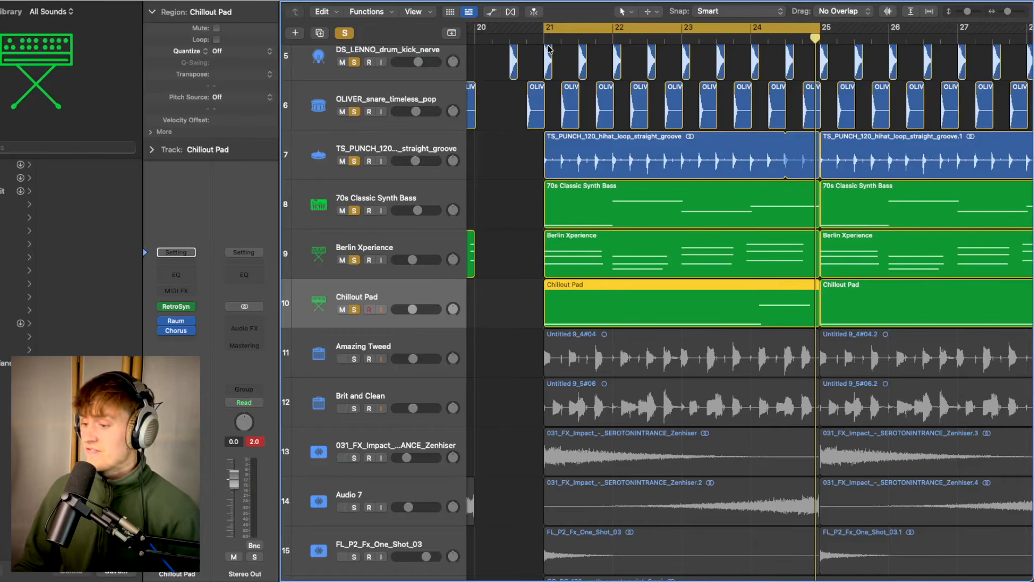
Step: Select the Amazing Tweed guitar track, clear the existing solos and solo only that track
left_click(329, 339)
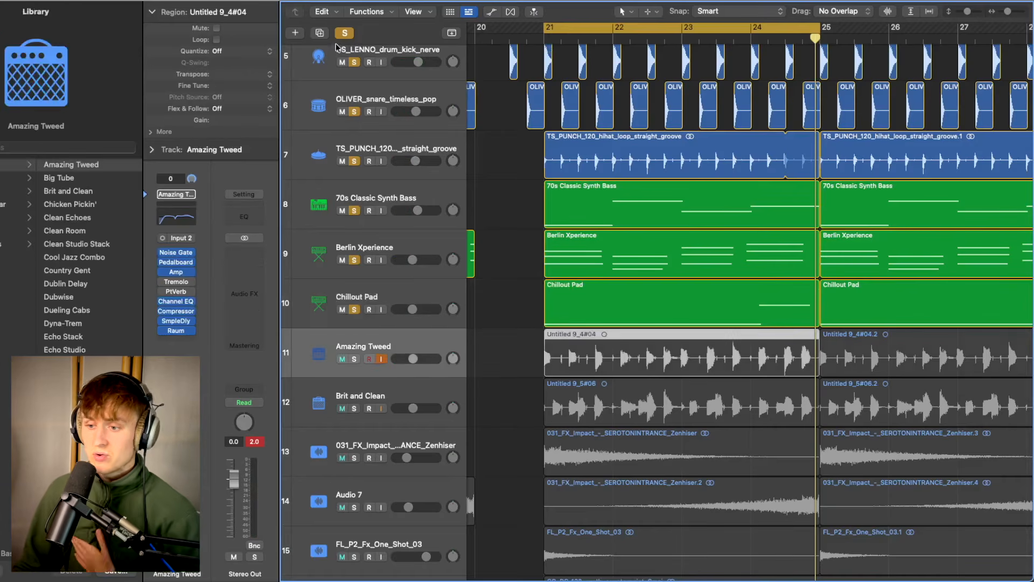
left_click(345, 33)
left_click(354, 359)
left_click(354, 408)
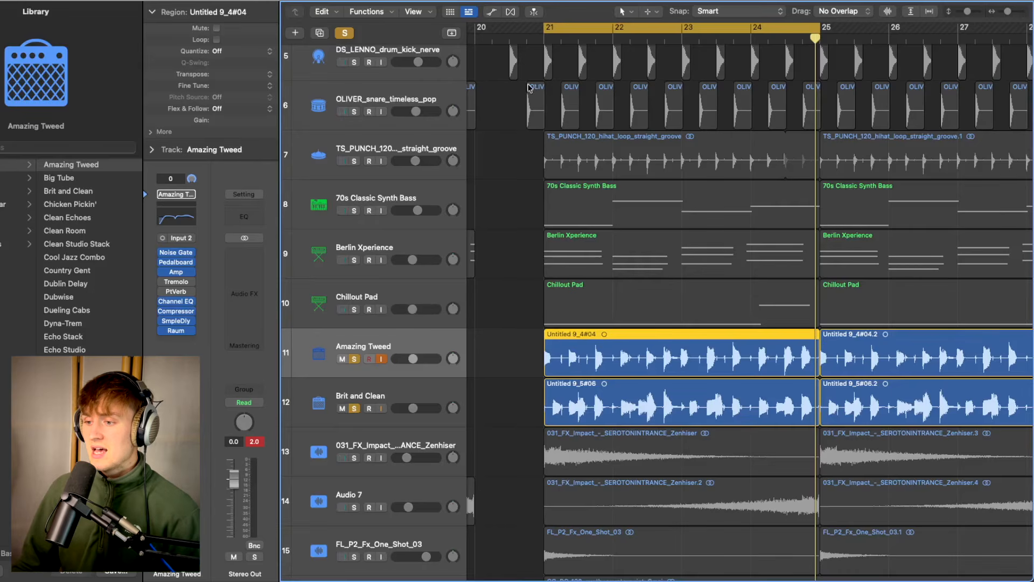
left_click(355, 408)
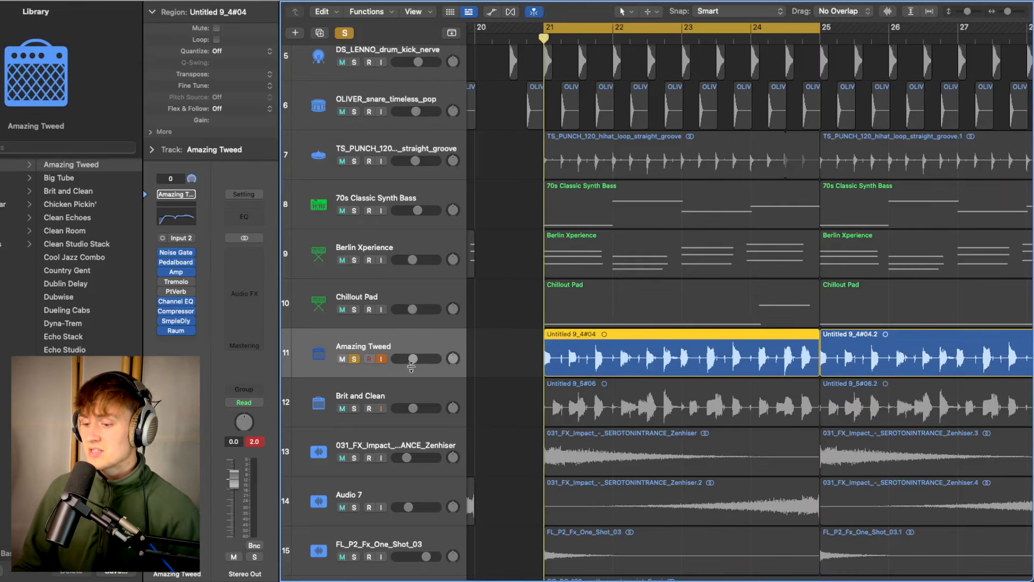
Step: Turn off input monitoring on the Amazing Tweed and Brit and Clean tracks
left_click(381, 359)
left_click(382, 409)
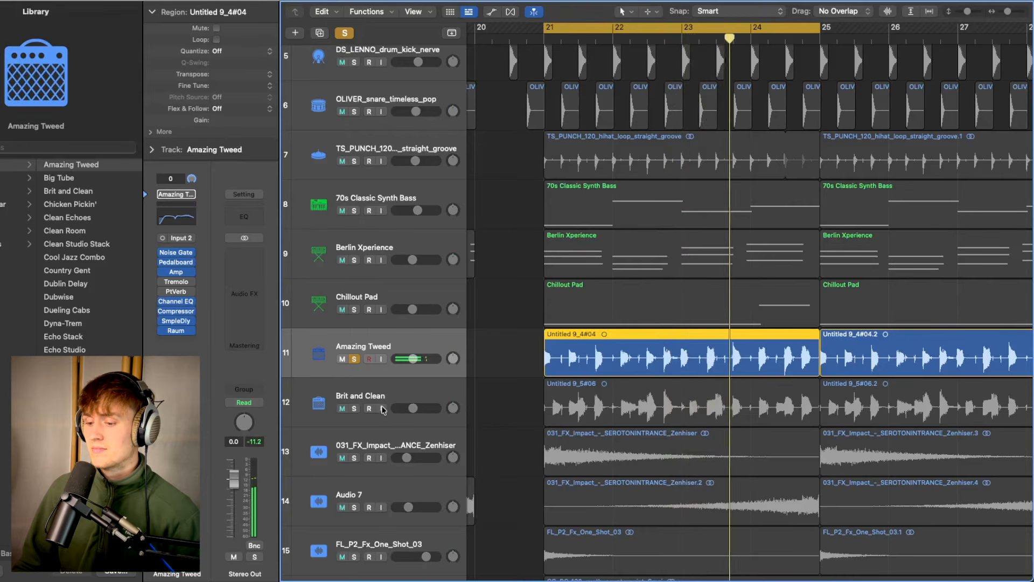
Step: Switch the solo from Amazing Tweed to Brit and Clean and play it from bar 21
left_click(354, 408)
left_click(354, 359)
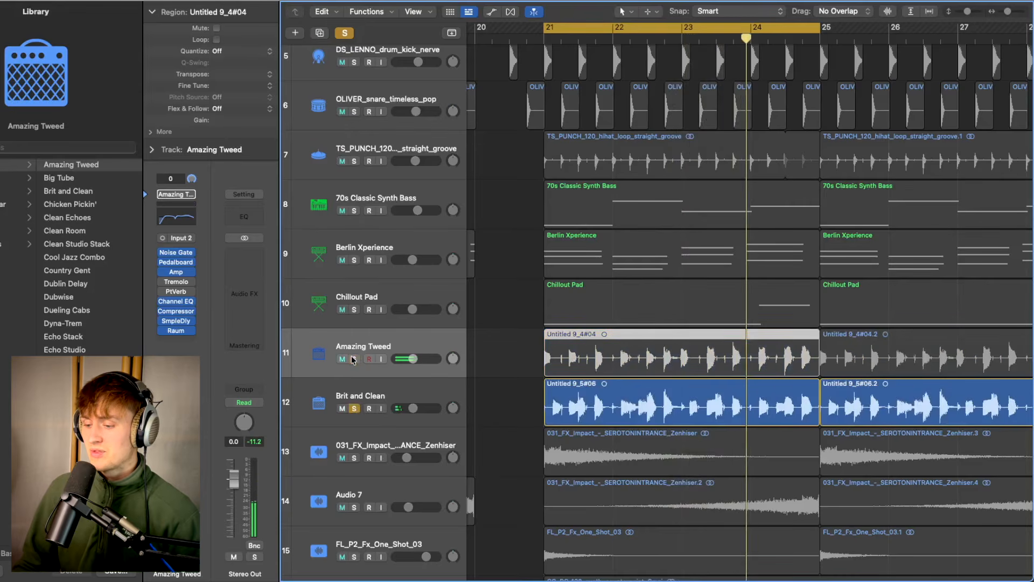
left_click(541, 38)
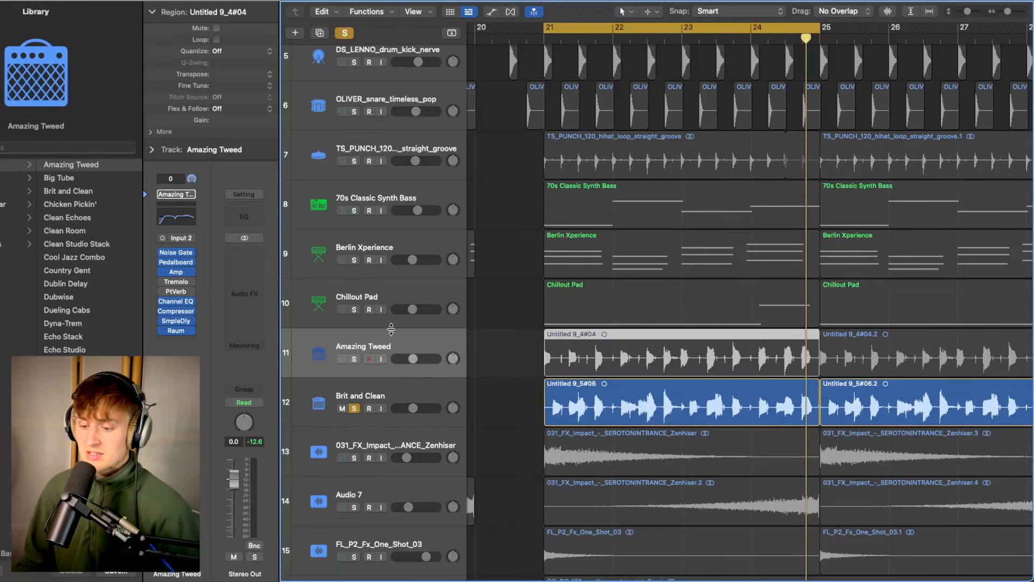
Step: Compare the Sample Delay settings of the Amazing Tweed and Brit and Clean tracks side by side
left_click(177, 322)
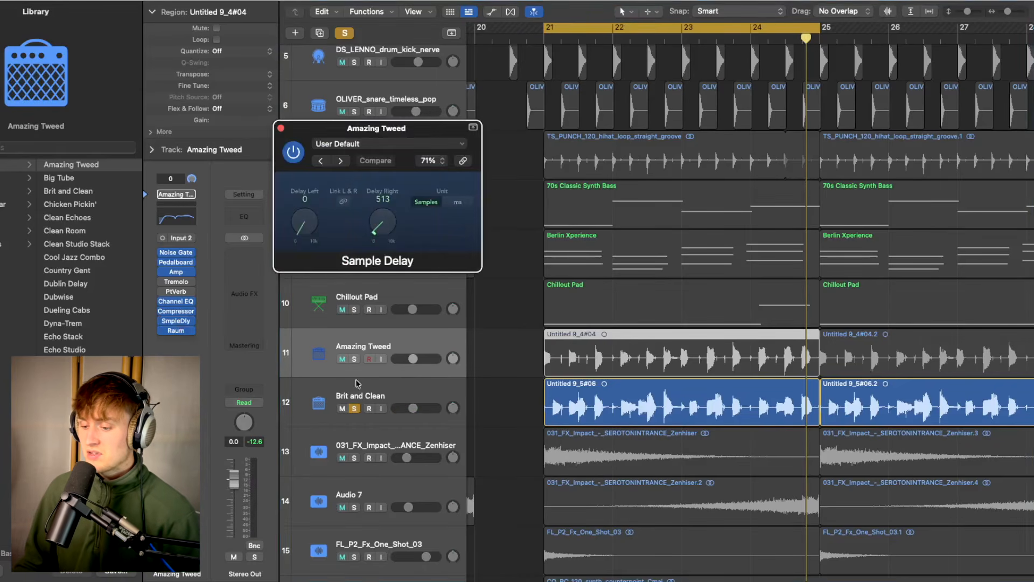
left_click(391, 385)
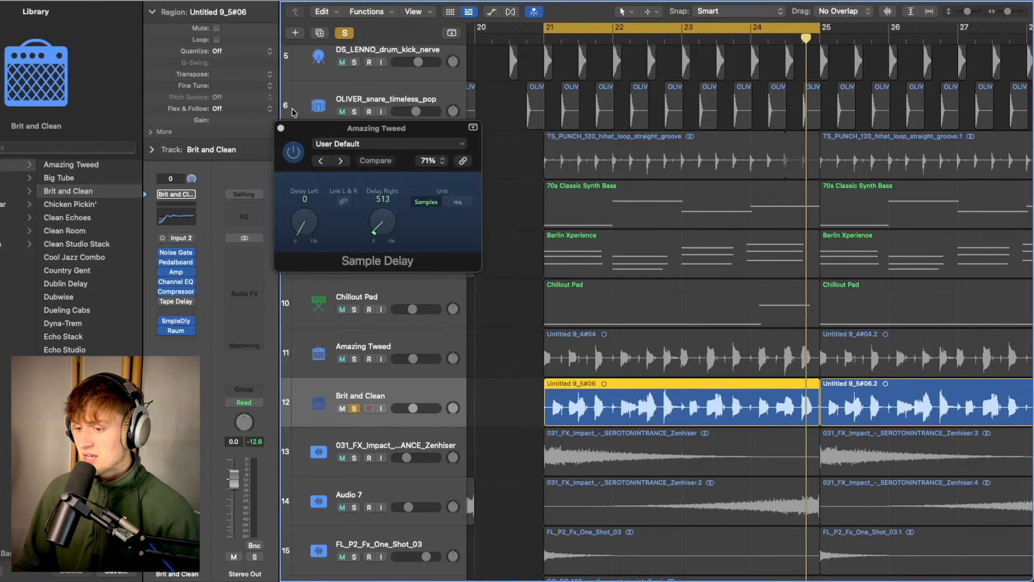
left_click_drag(312, 129, 380, 55)
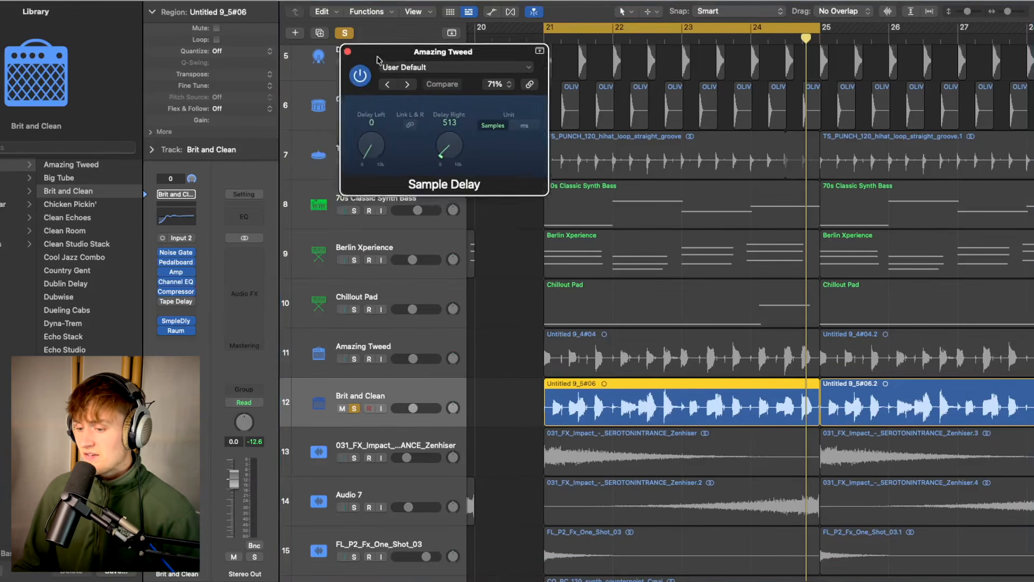
left_click(178, 322)
left_click_drag(694, 59, 697, 56)
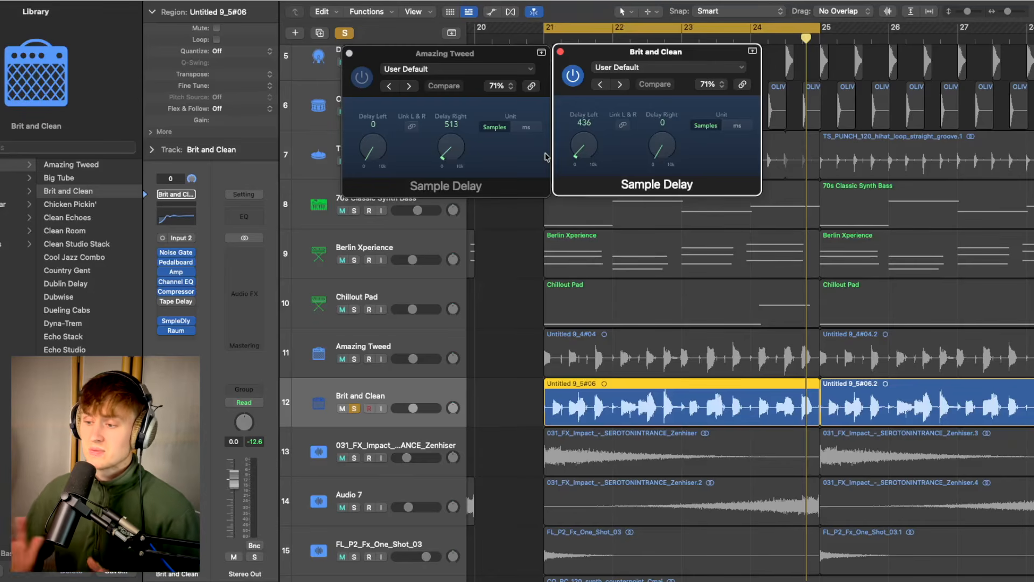
Step: Solo Amazing Tweed together with Brit and Clean, bypass the Sample Delay on both, and play the guitars from bar 21
left_click(354, 359)
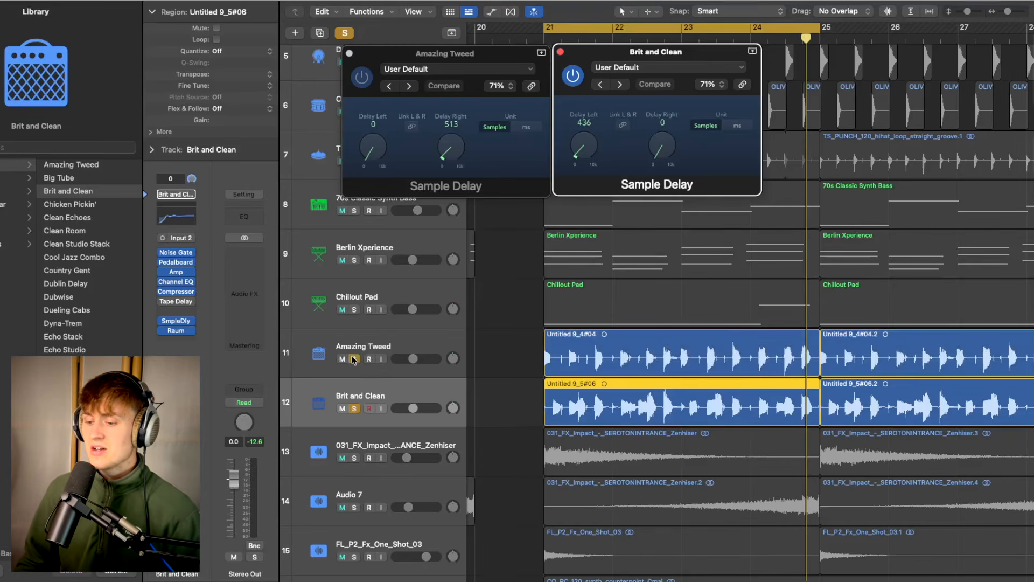
left_click(376, 82)
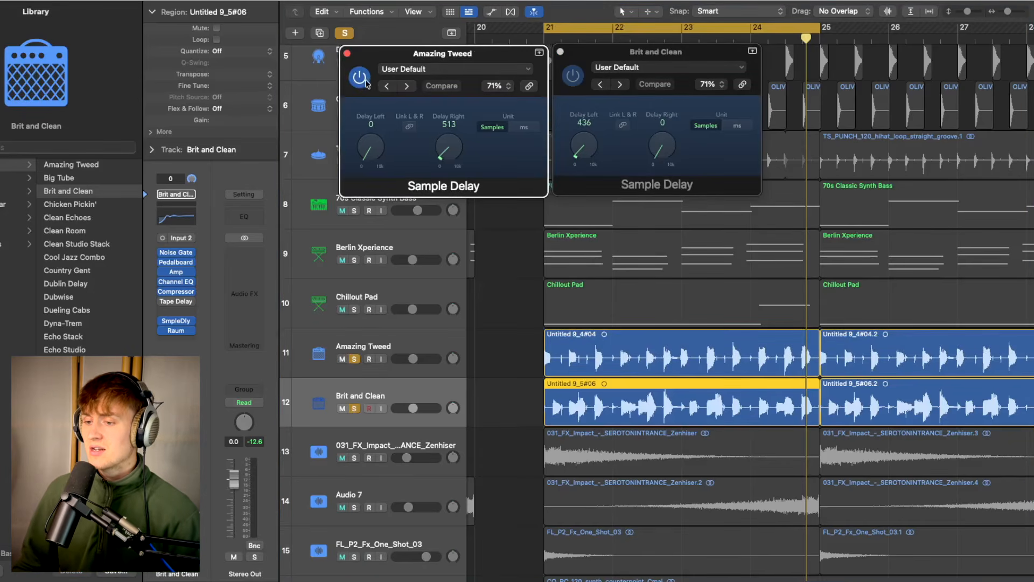
left_click(593, 51)
left_click_drag(594, 51, 811, 52)
left_click_drag(488, 53, 316, 55)
left_click_drag(914, 54, 310, 264)
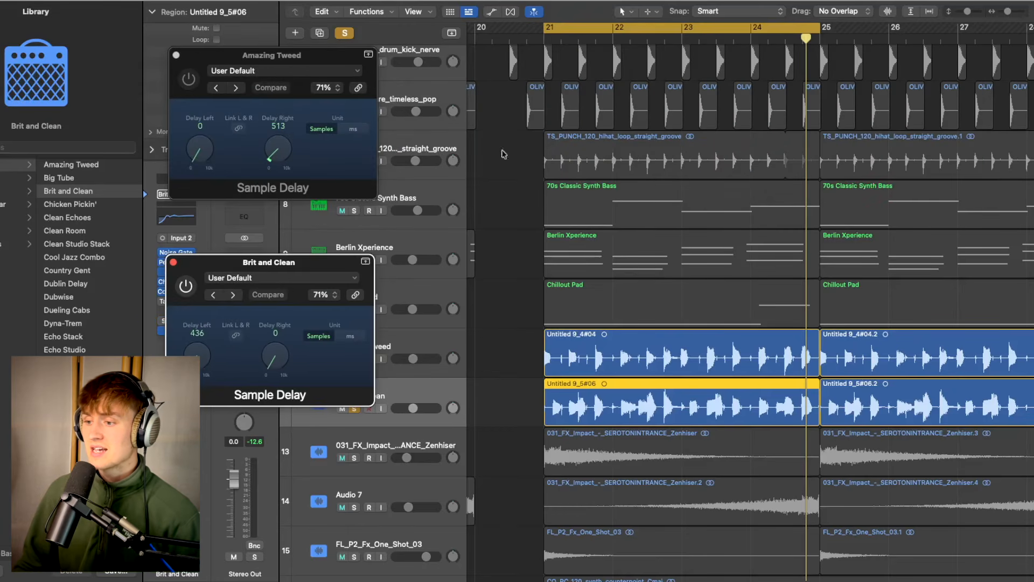
left_click(543, 42)
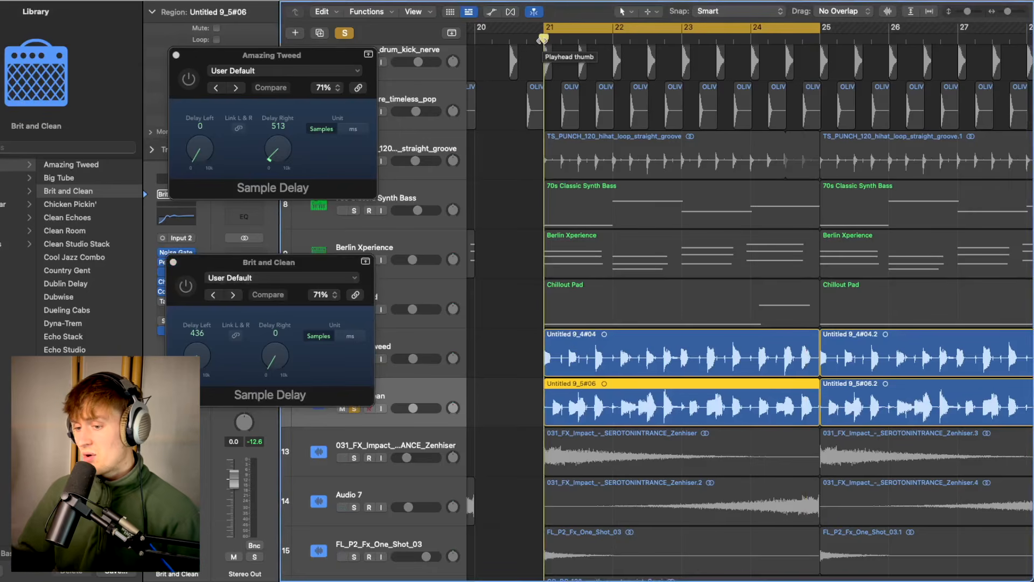
key("space")
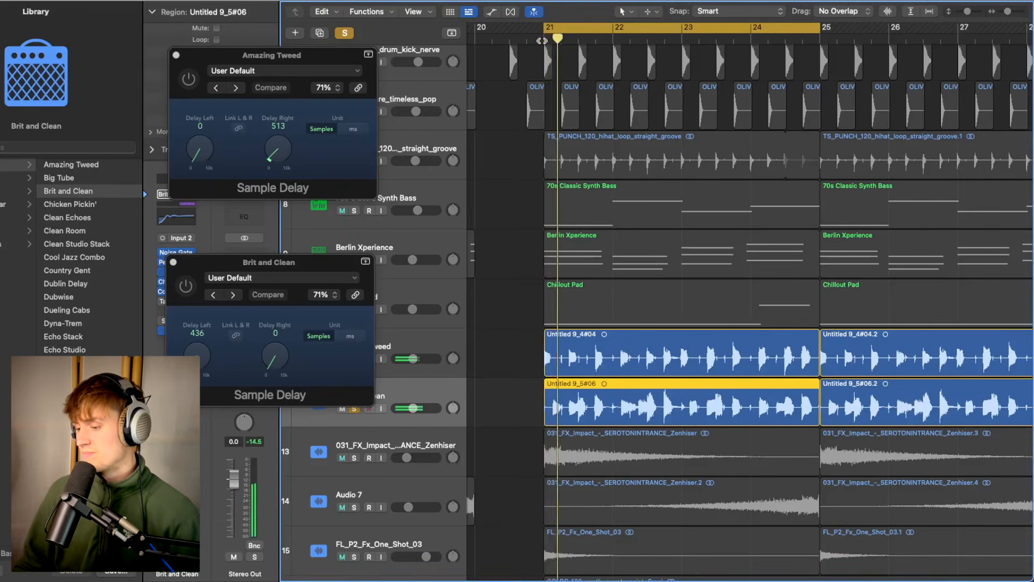
Step: Re-enable the Sample Delay on both guitar tracks during playback and close both plug-in windows
left_click(190, 79)
left_click(185, 286)
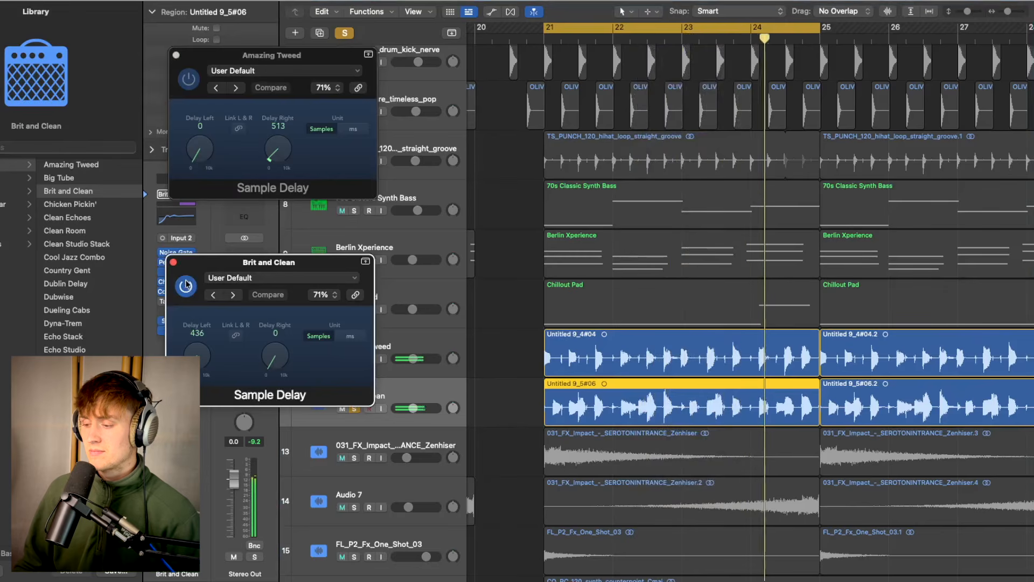
left_click(174, 262)
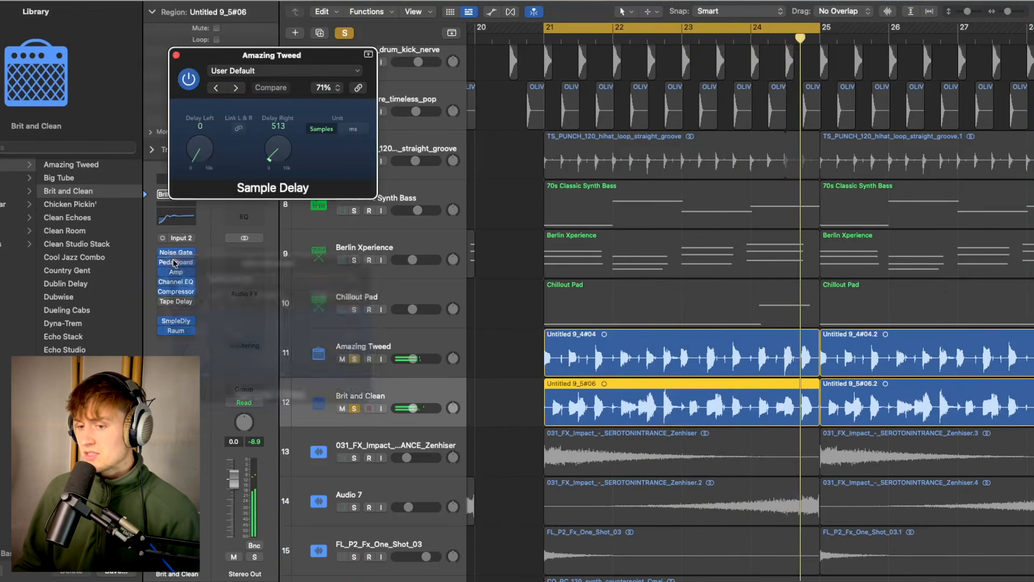
left_click(177, 55)
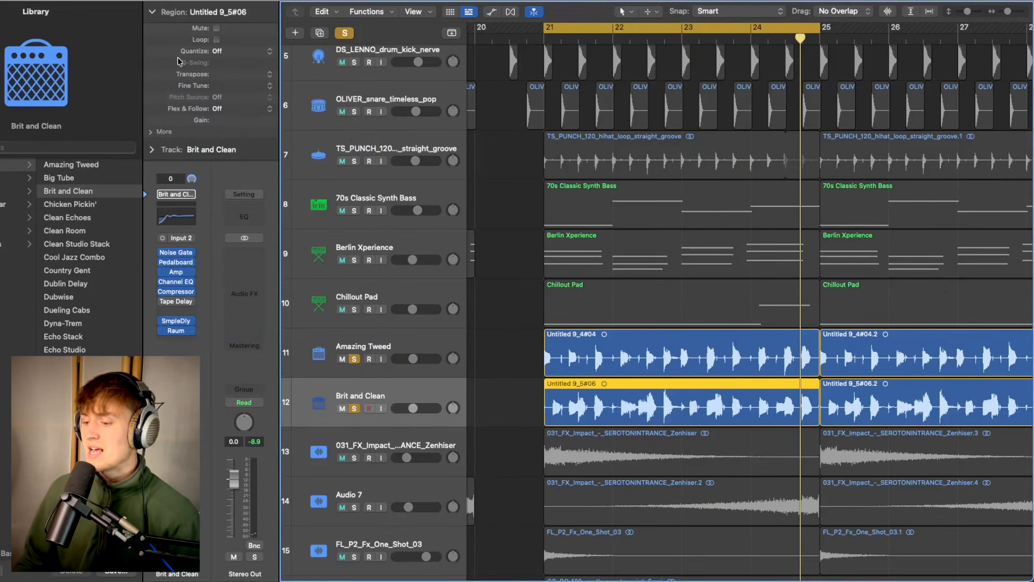
Step: Add every track from Chillout Pad up to the BASS stack to the soloed guitars and play the mix from bar 21
key("super+Up")
key("super+Up")
key("super+Up")
key("super+Up")
key("super+Up")
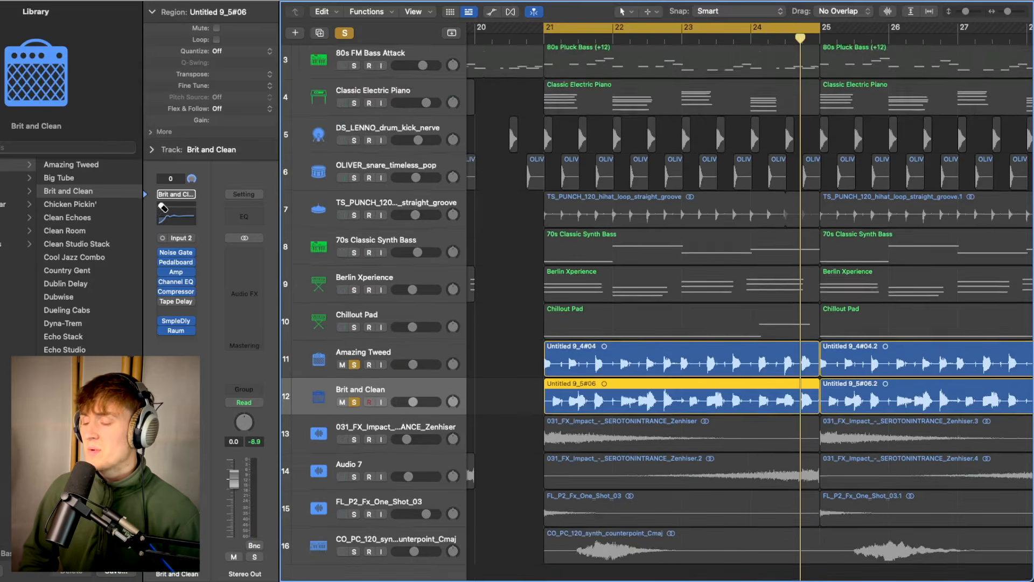
key("super+Up")
key("super+Left")
key("super+Left")
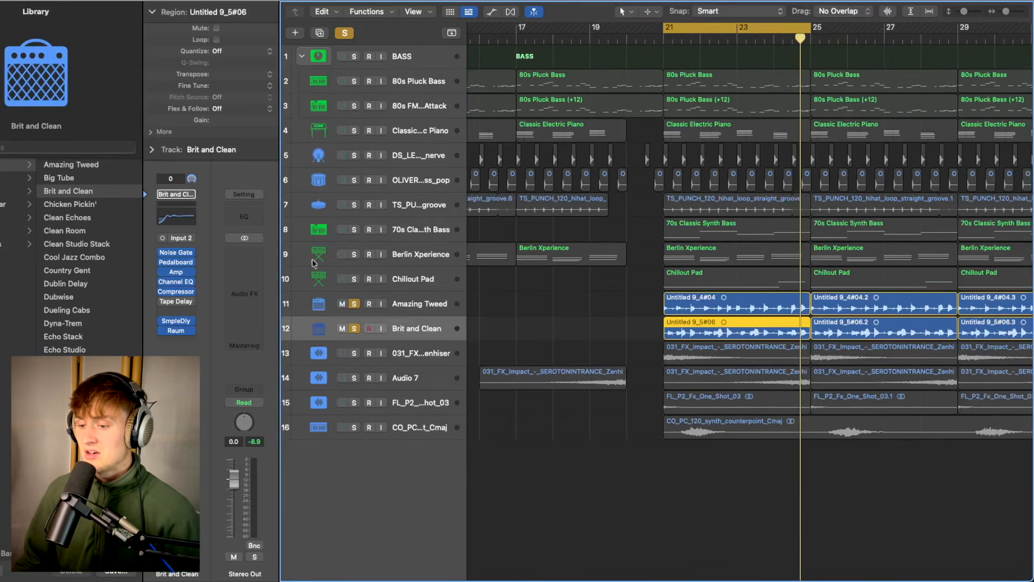
left_click_drag(354, 279, 354, 81)
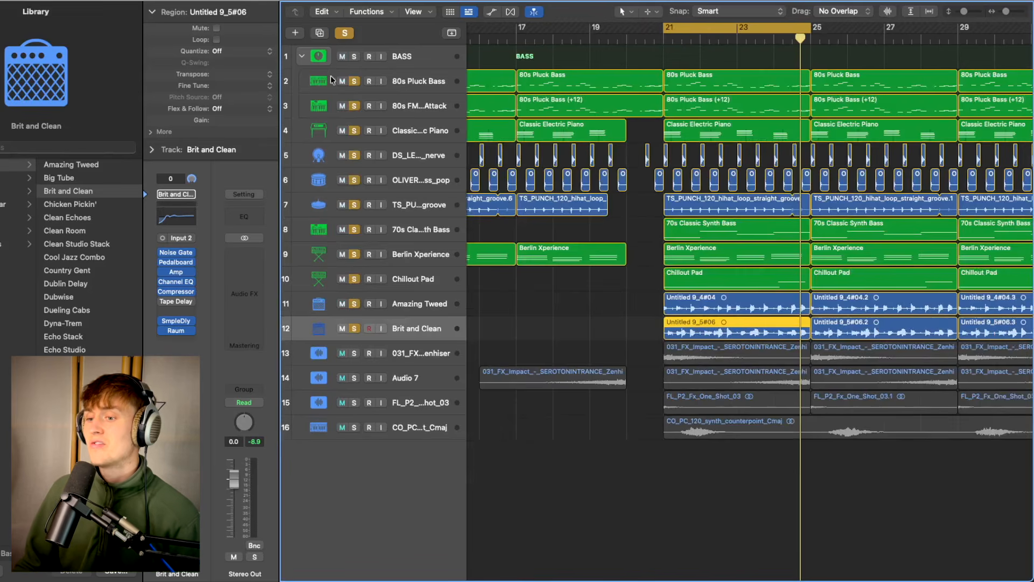
key("space")
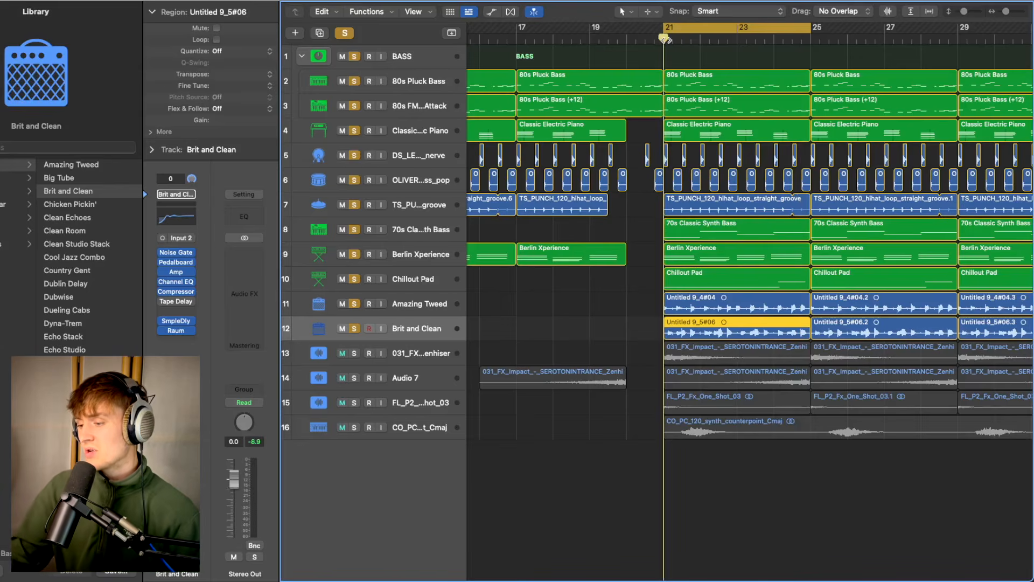
key("space")
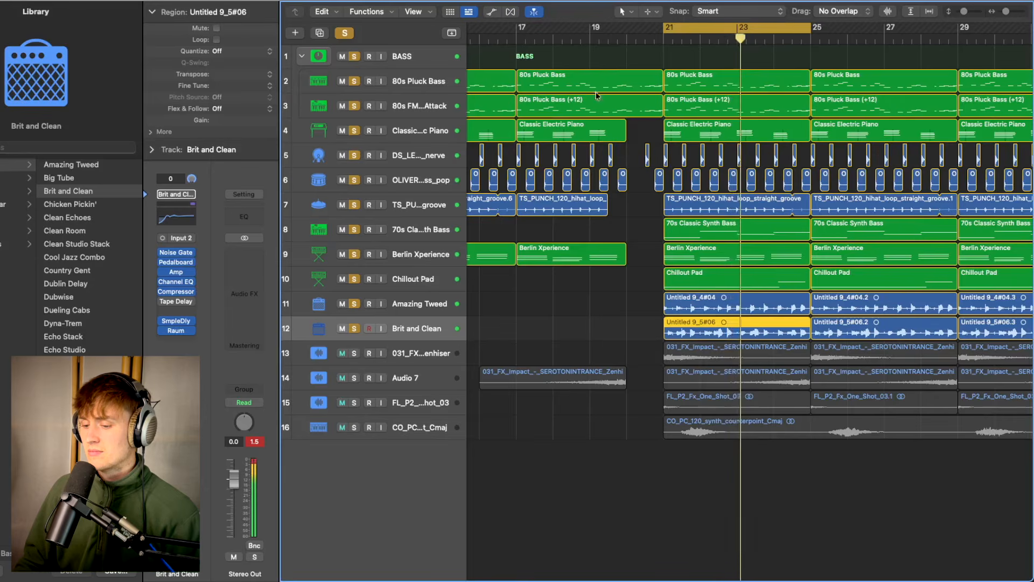
Step: Turn off the cycle range and add the 031_FX_Impact, Audio 7 and FL_P2_Fx_One_Shot_03 tracks to the soloed tracks
scroll(614, 162, "right", 3)
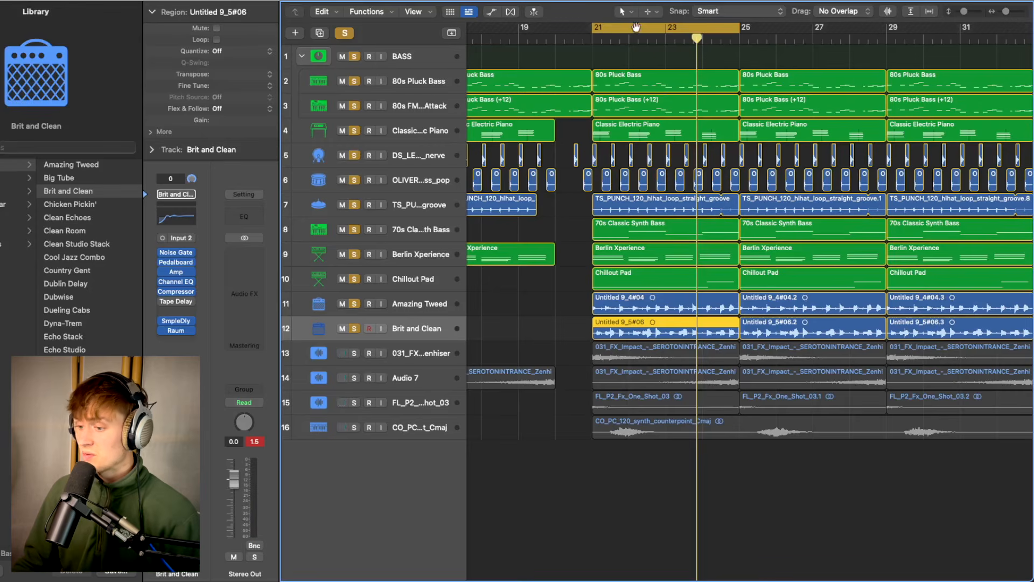
left_click(636, 27)
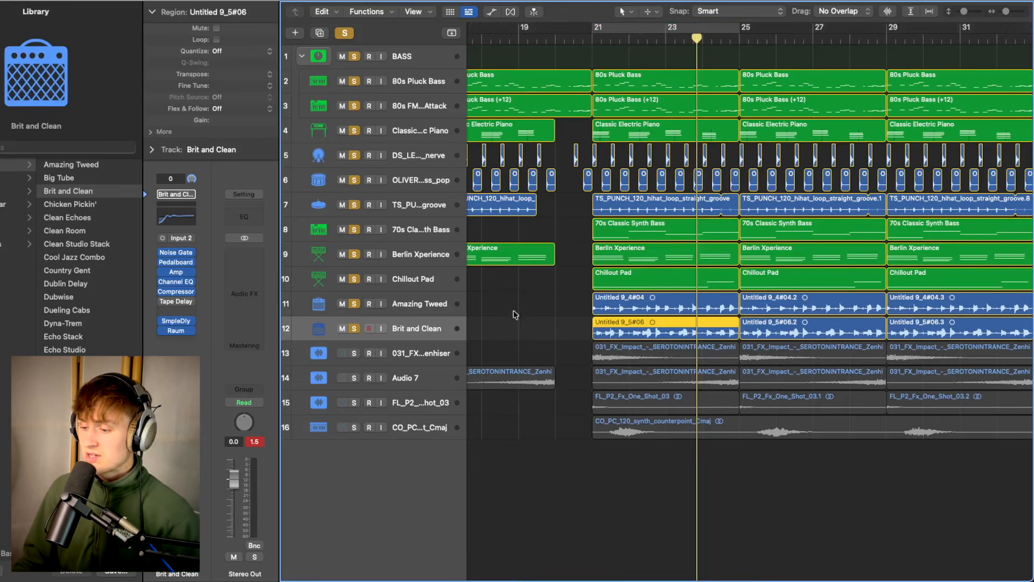
left_click_drag(354, 355, 355, 393)
scroll(405, 347, "up", 5)
key("super+Down")
key("super+Down")
key("super+Down")
scroll(406, 351, "left", 7)
scroll(406, 351, "down", 2)
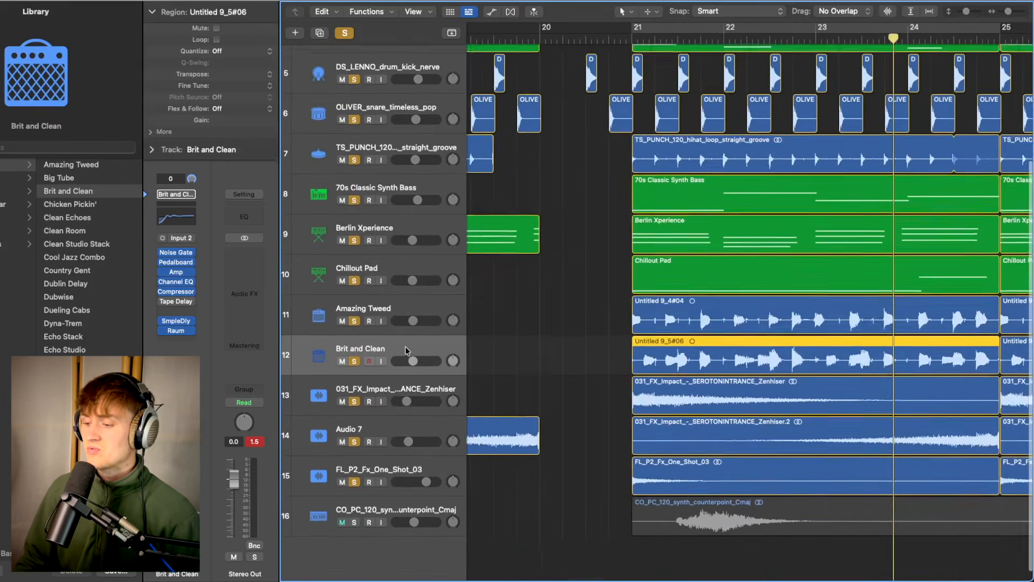
Step: Play the soloed tracks from just before bar 18, over the Audio 7 region that leads up to bar 20
scroll(406, 351, "left", 6)
scroll(406, 350, "down", 1)
left_click(511, 40)
scroll(574, 422, "left", 1)
key("space")
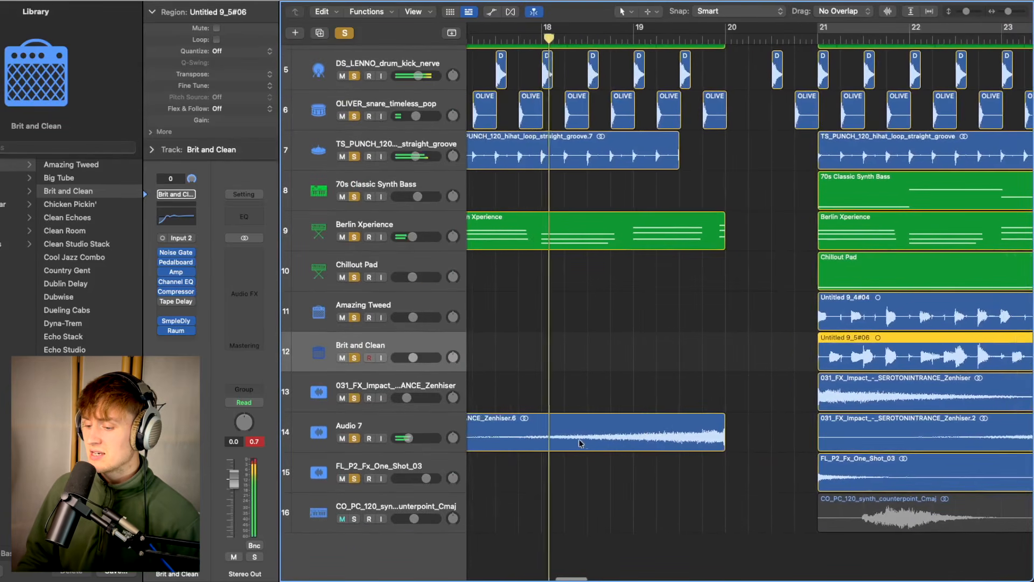
Step: Clear all solos, briefly isolate Audio 7, and replay the full mix from just before bar 18
key("ctrl+s")
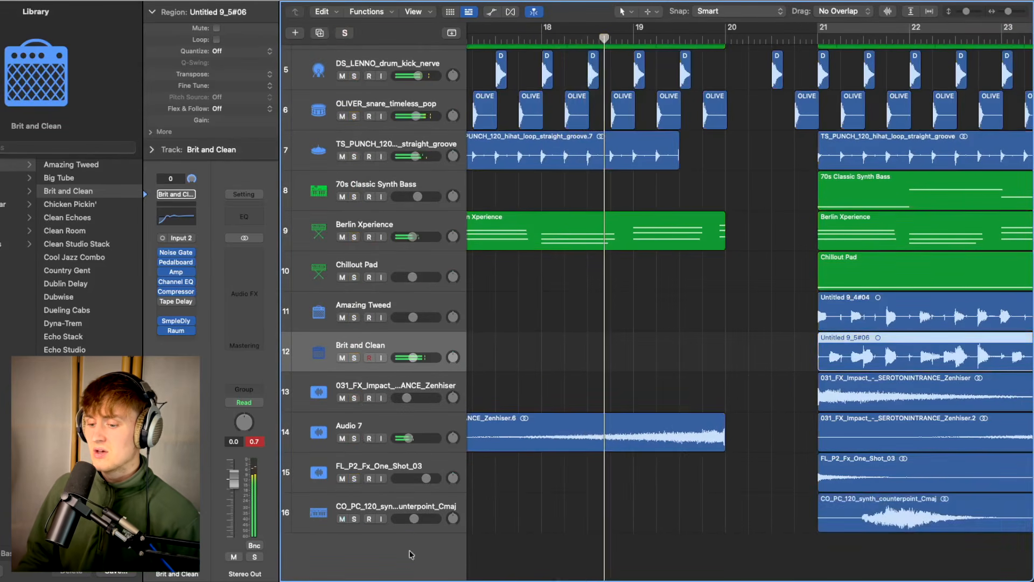
left_click(354, 438)
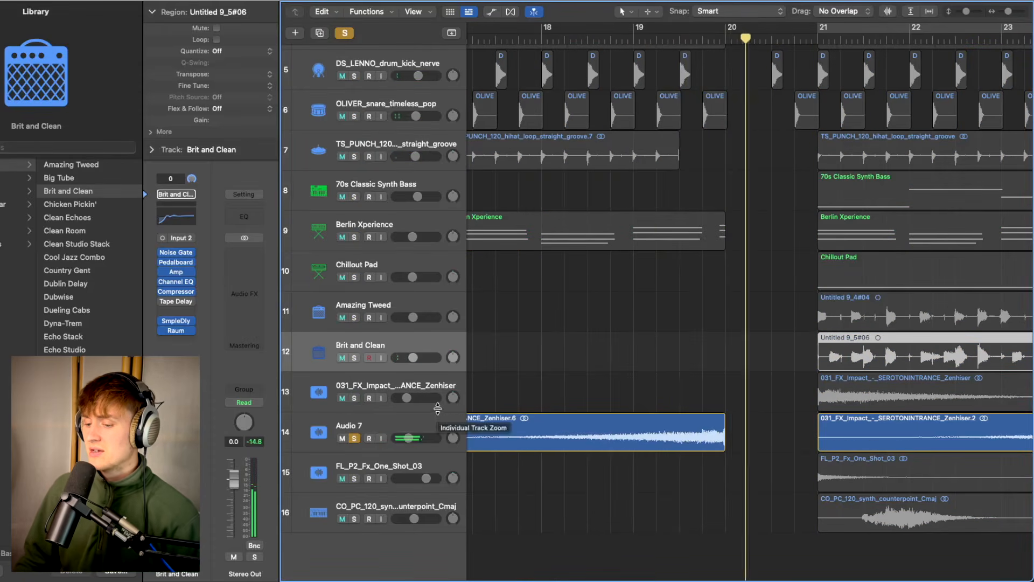
left_click(355, 439)
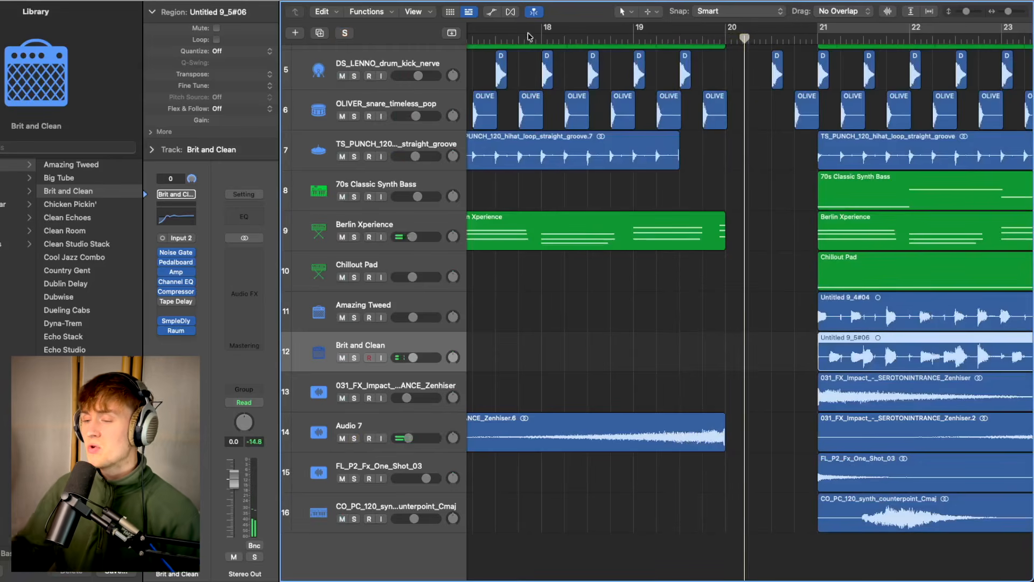
left_click(528, 34)
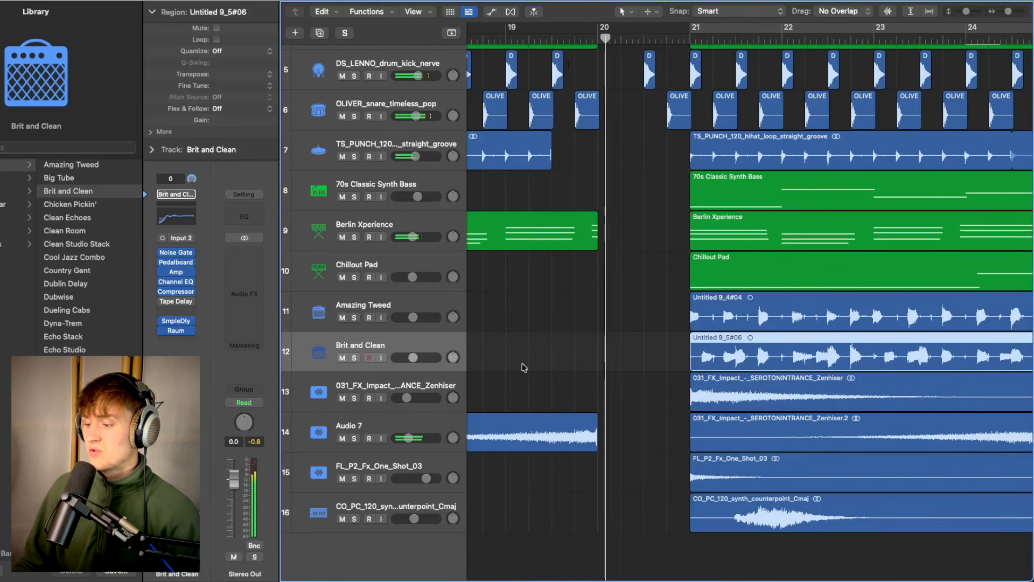
Step: Solo the 031_FX_Impact and FL_P2_Fx_One_Shot_03 tracks, replay them from just before bar 21, and add Audio 7 to the solo
left_click(354, 398)
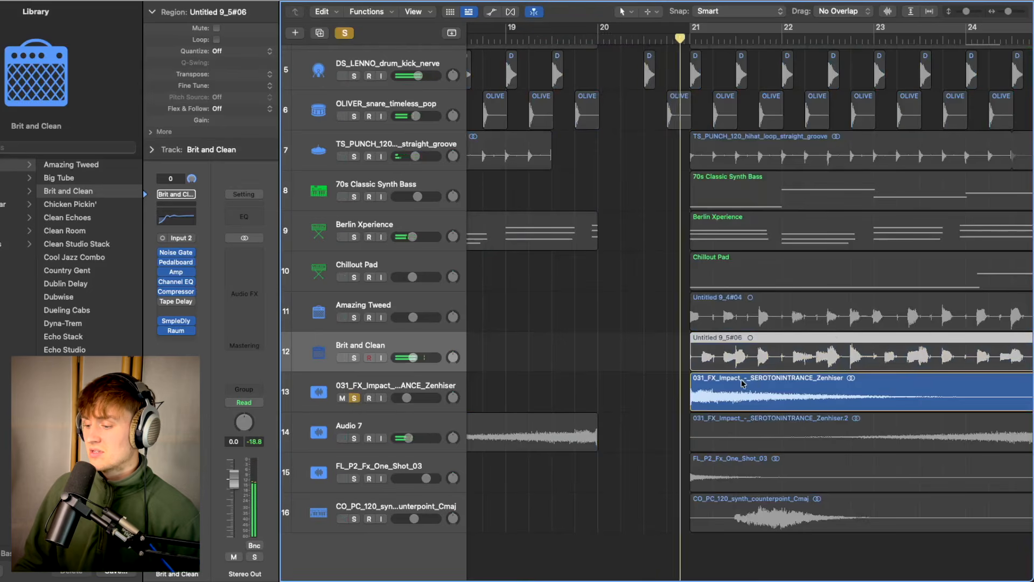
left_click(354, 479)
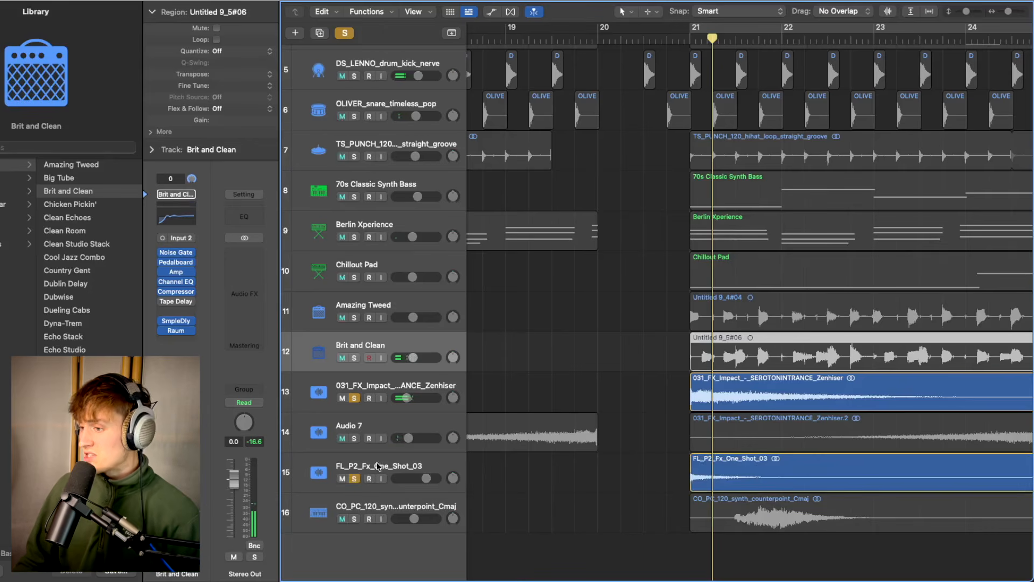
left_click(674, 41)
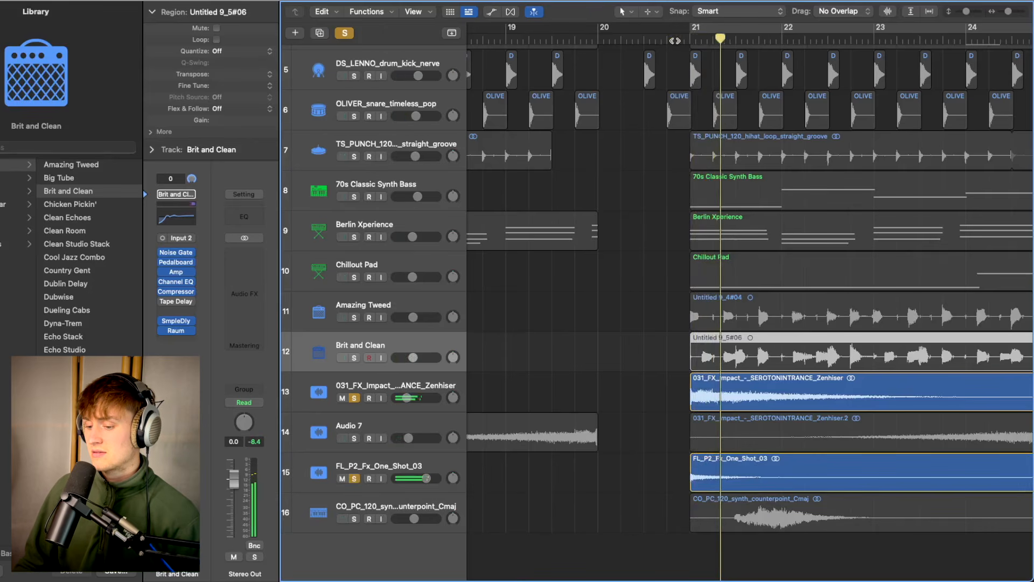
left_click(354, 438)
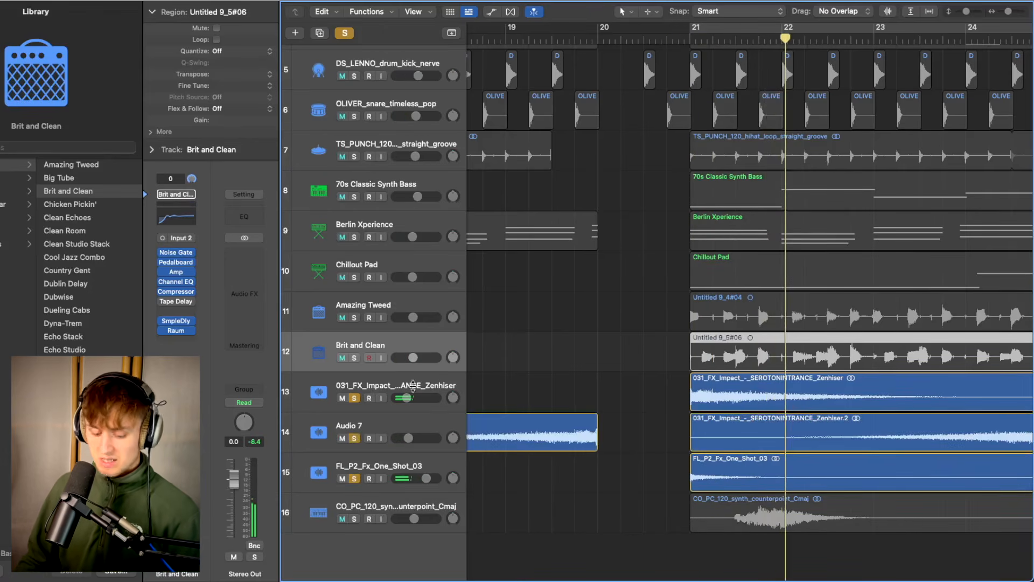
Step: Review the Chorus settings on the 031_FX_Impact track and close the plug-in window
key("z")
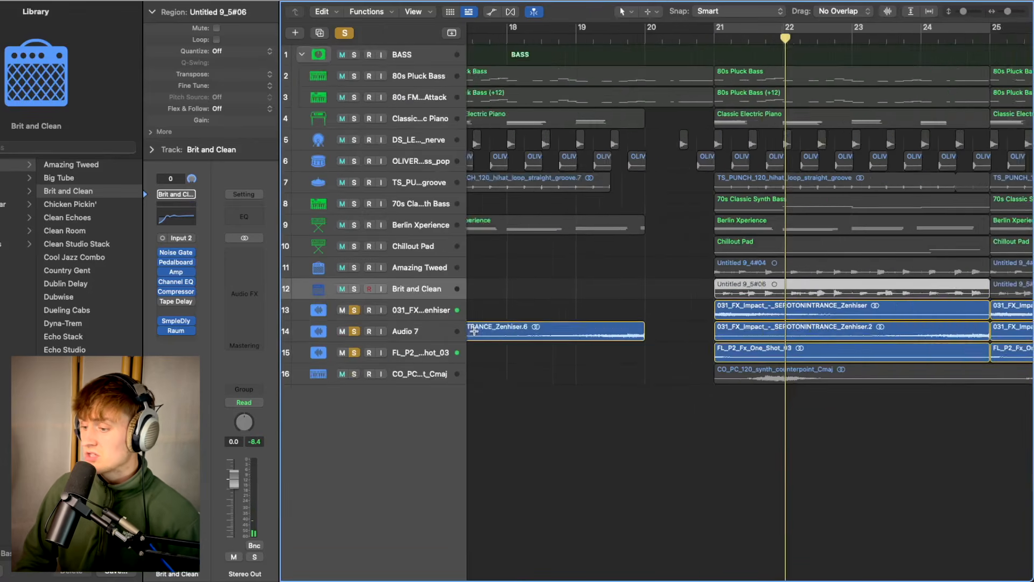
left_click(425, 309)
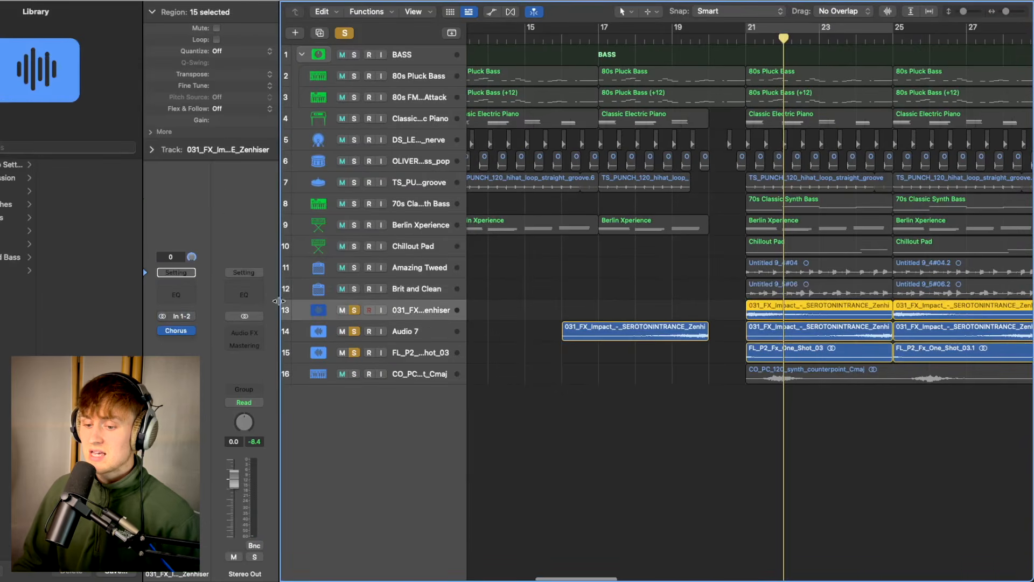
left_click(175, 331)
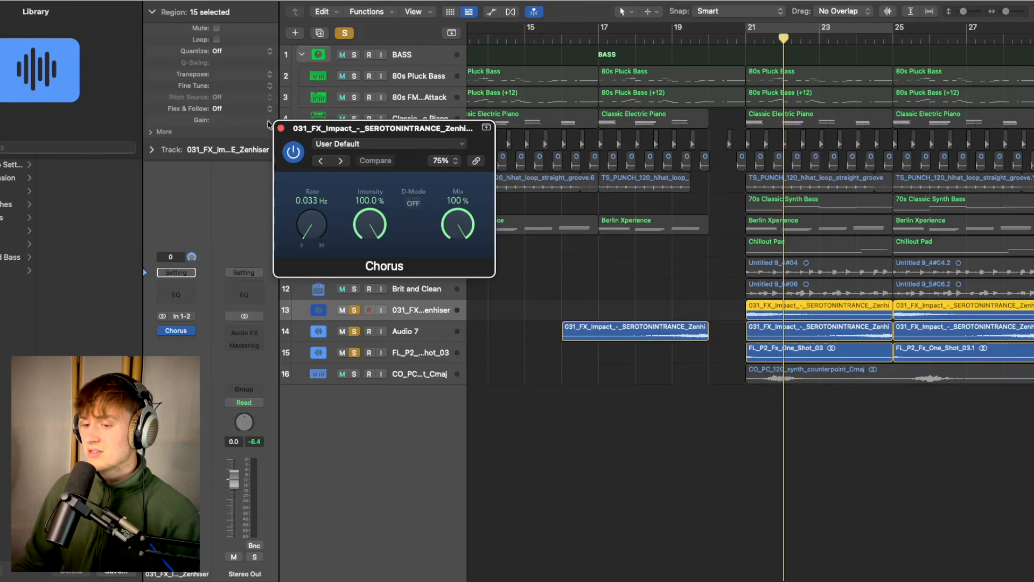
left_click(281, 128)
Step: Solo only the CO_PC_120_synth_counterpoint_Cmaj track and play it from bar 21
left_click(354, 374)
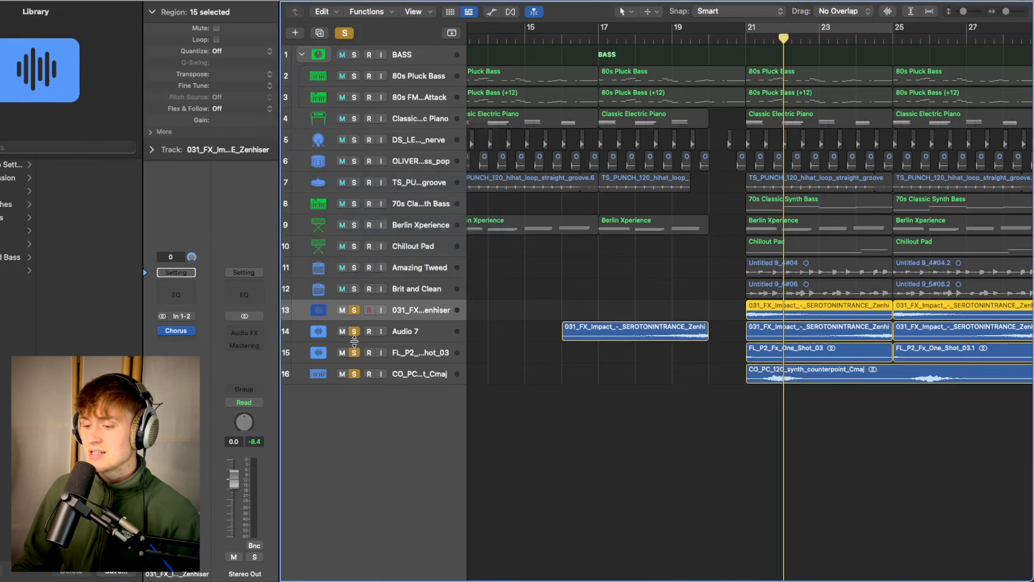
left_click(354, 352)
left_click(354, 332)
left_click(354, 311)
left_click(746, 38)
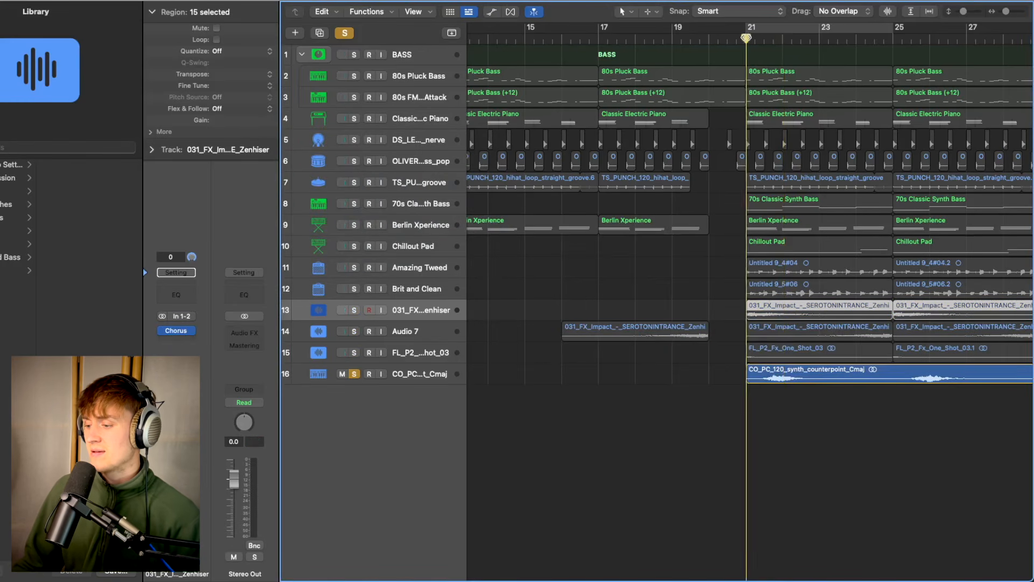
key("space")
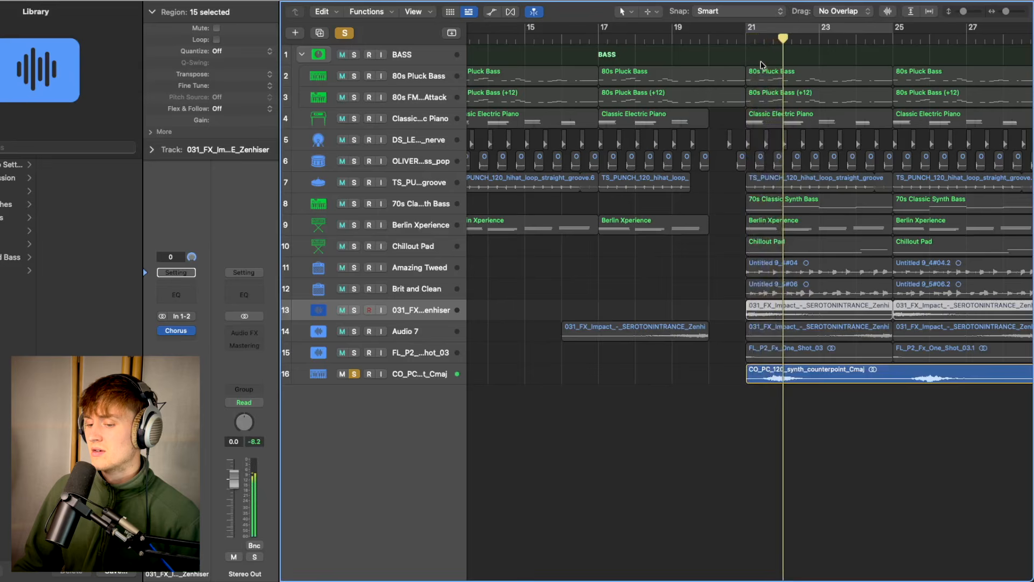
Step: Review the Chorus settings on the CO_PC_120_synth_counterpoint_Cmaj track and close the plug-in window
left_click(445, 376)
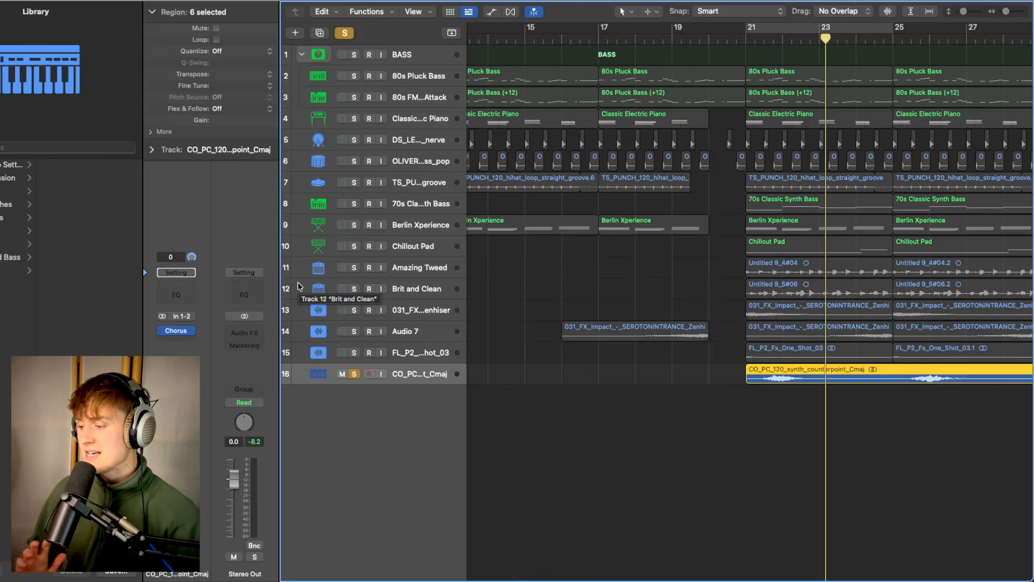
scroll(476, 251, "right", 3)
scroll(476, 251, "right", 1)
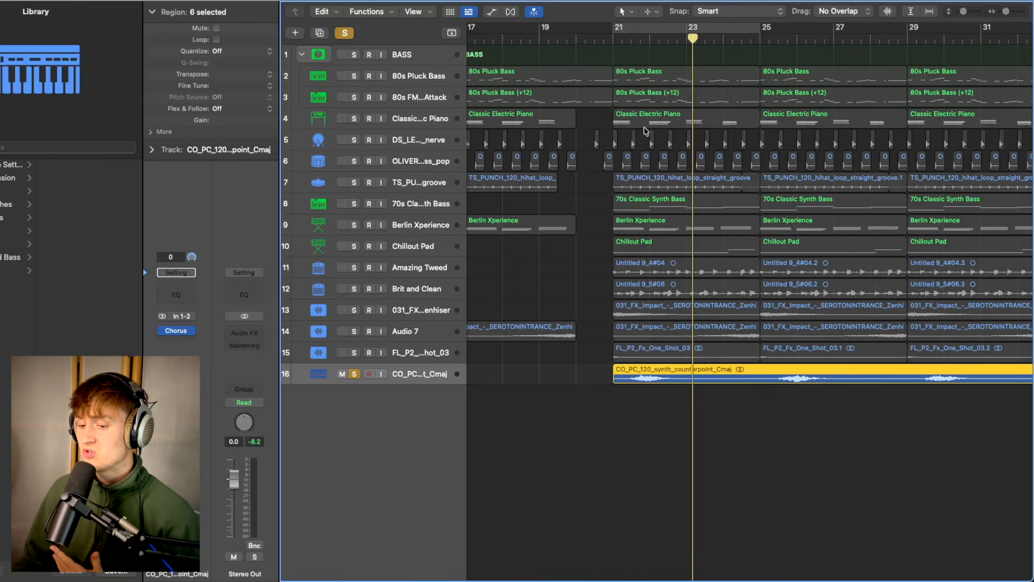
left_click(179, 330)
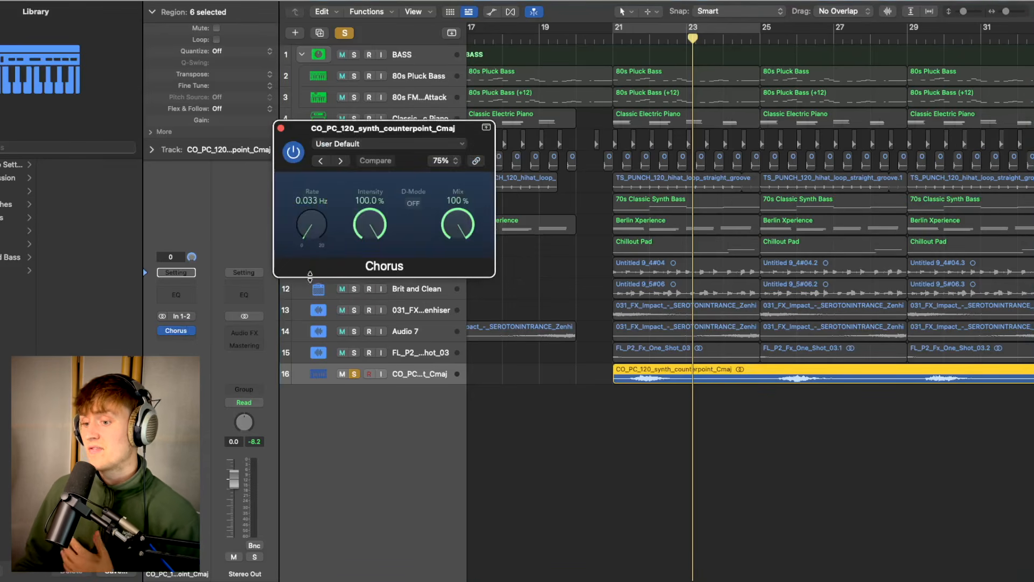
left_click(281, 128)
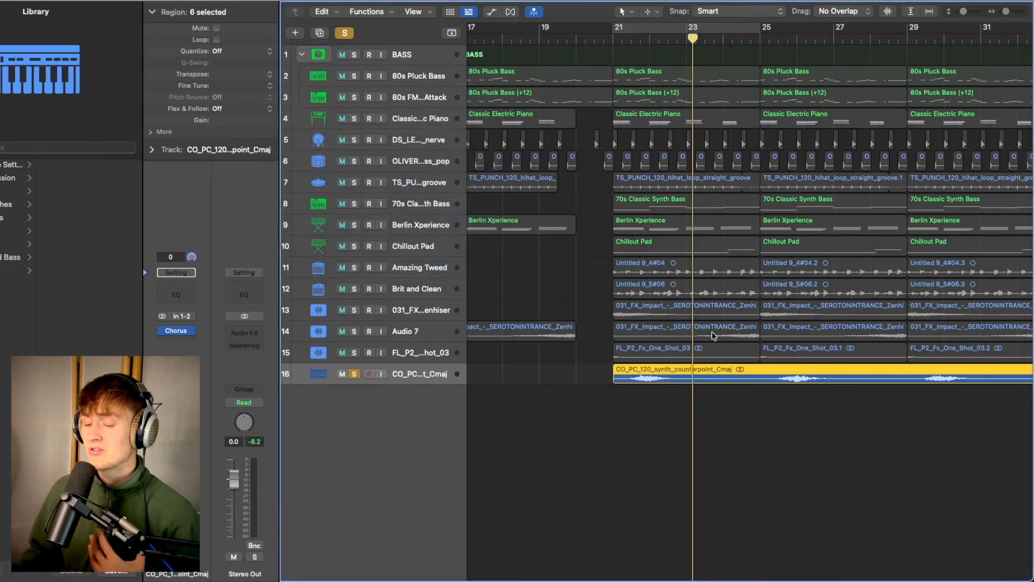
Step: Examine the arrangement of all the tracks across the whole song, from bar 1 onward
key("super+Up")
key("super+Up")
key("super+Up")
key("super+Left")
key("super+Left")
key("super+Left")
key("super+Left")
key("super+Left")
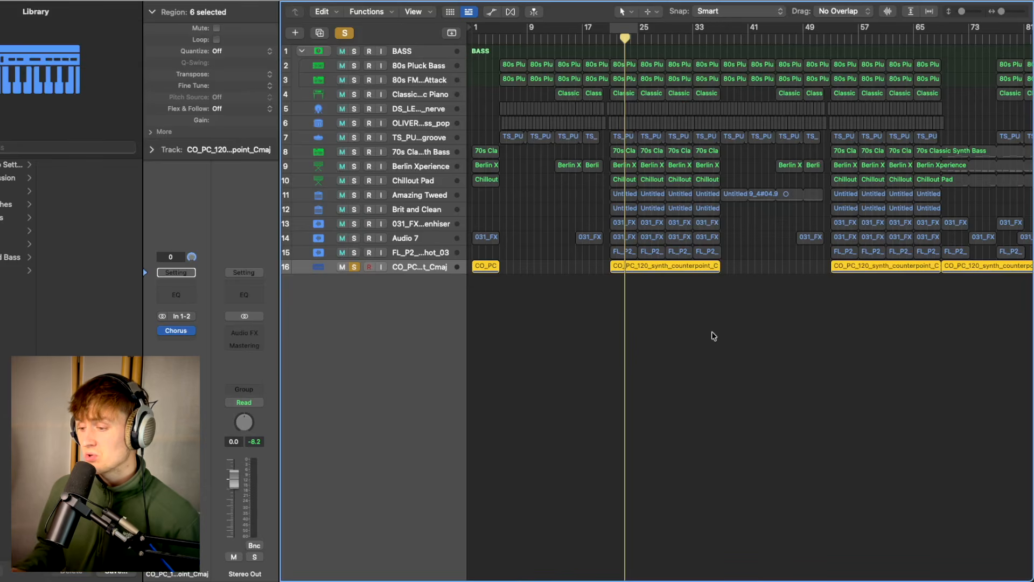
key("super+Down")
key("super+Down")
key("super+Down")
key("super+Down")
key("super+Down")
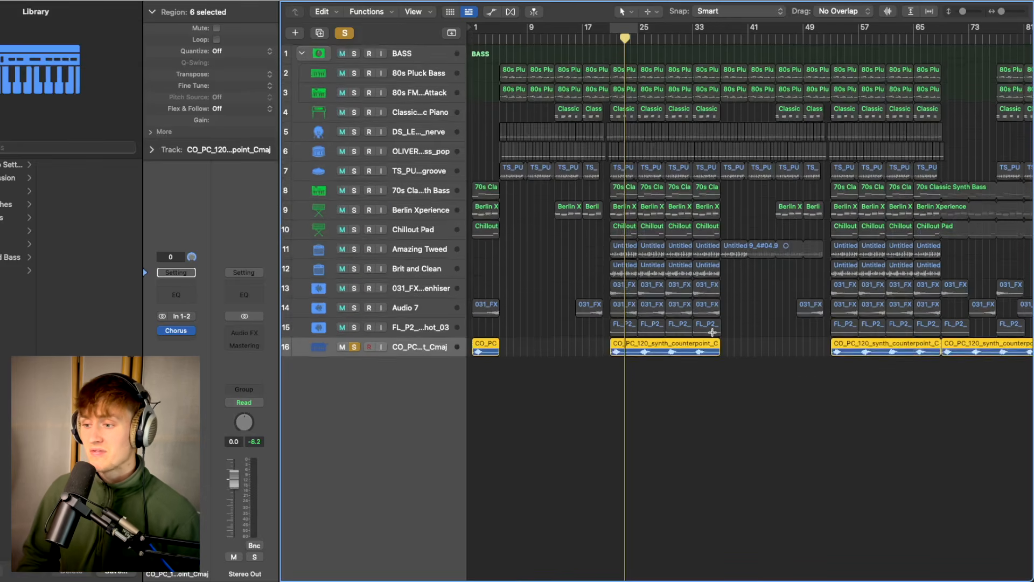
Step: Clear all solos, turn on the cycle range from bar 21 to 25, and play the full mix
left_click(349, 32)
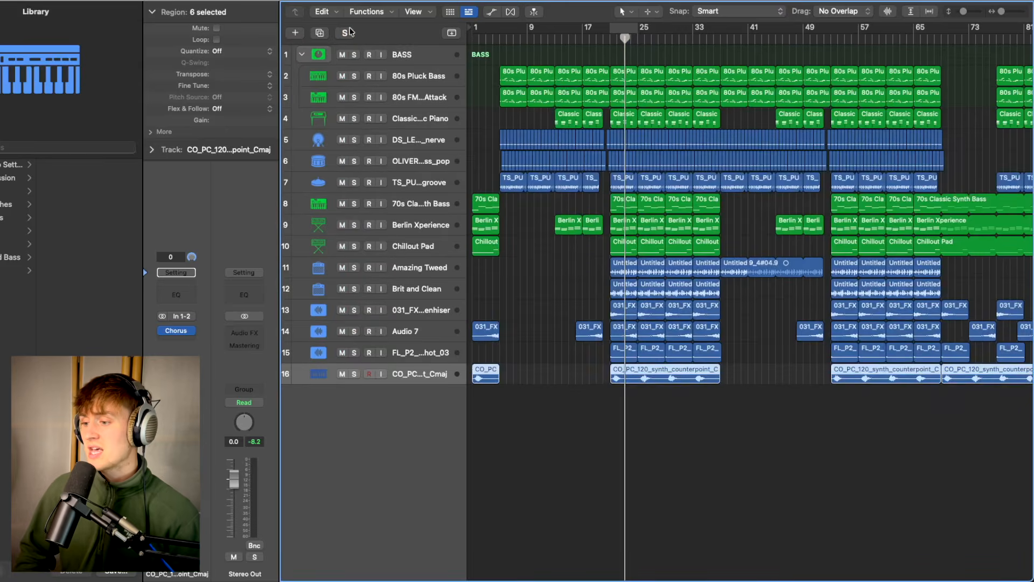
key("super+Right")
key("super+Right")
key("super+Right")
key("super+Down")
key("super+Down")
scroll(748, 302, "right", 3)
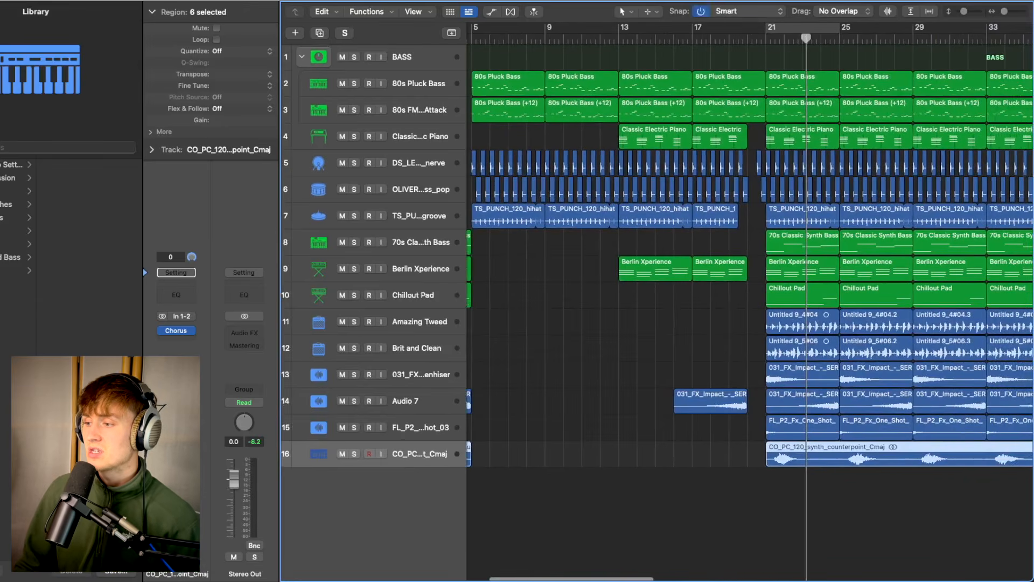
left_click(784, 32)
key("space")
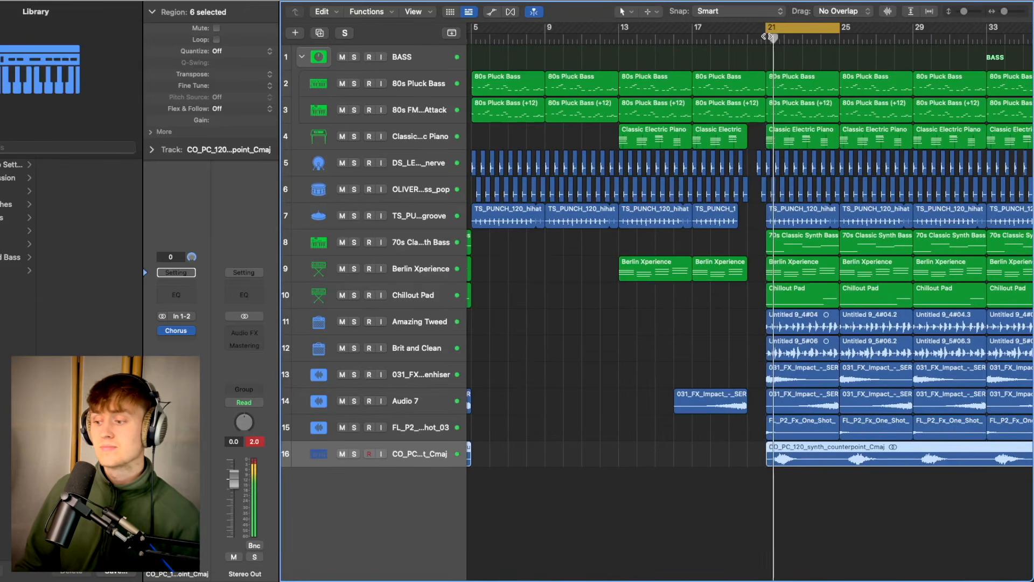